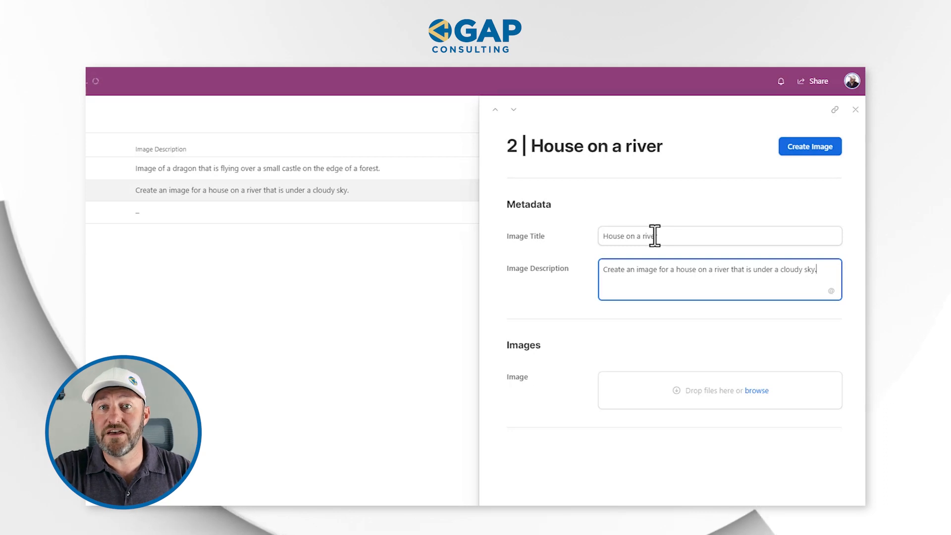
- View the generated image of the House on a river record at full size, and close the preview
click(711, 339)
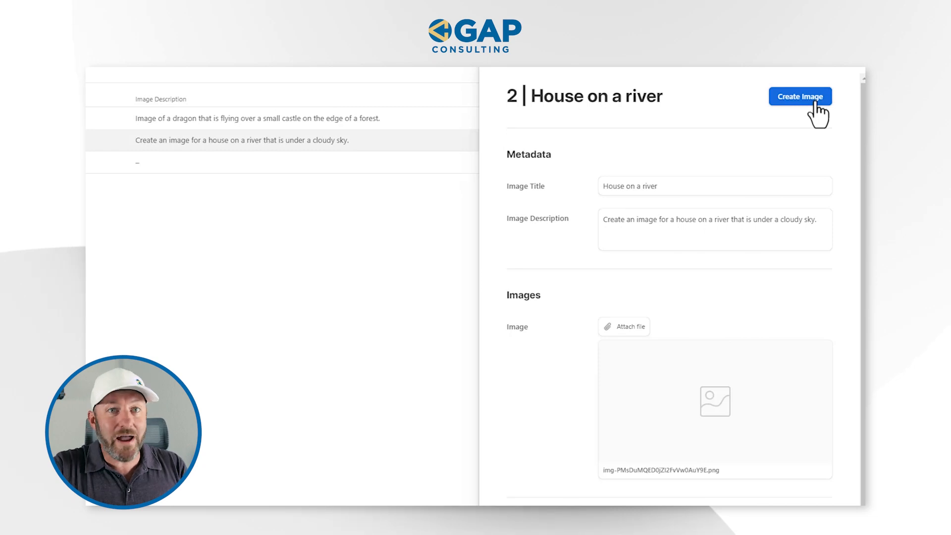
click(707, 413)
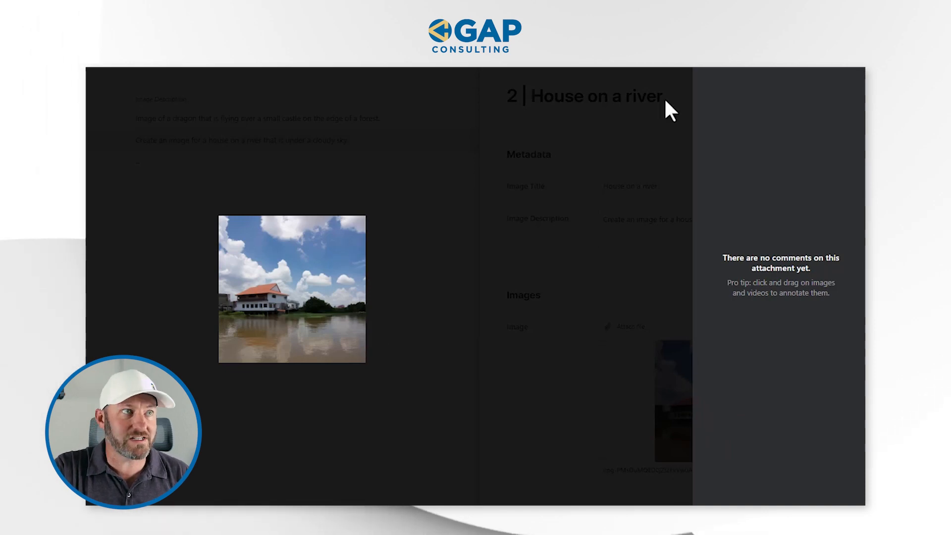
click(95, 79)
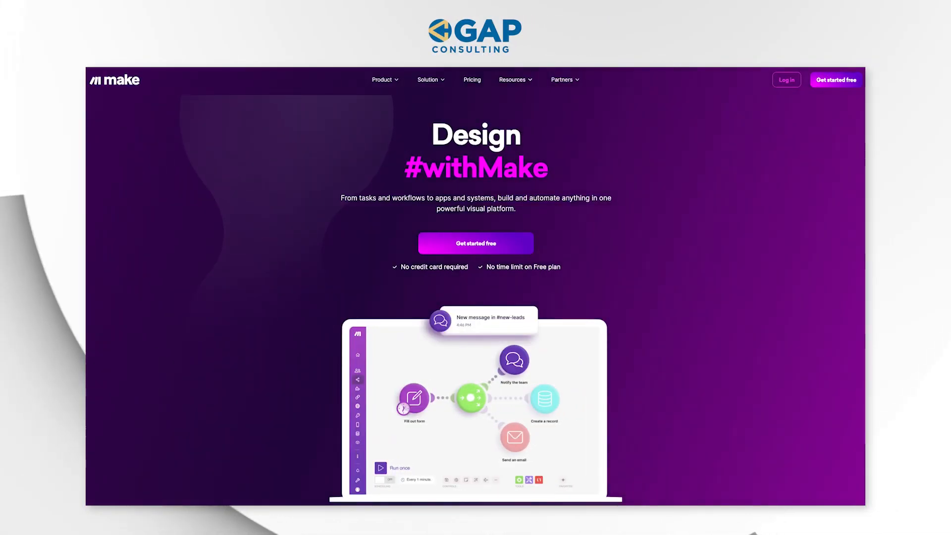
- Leave the interface for the home page and open the Image Generator base
click(847, 82)
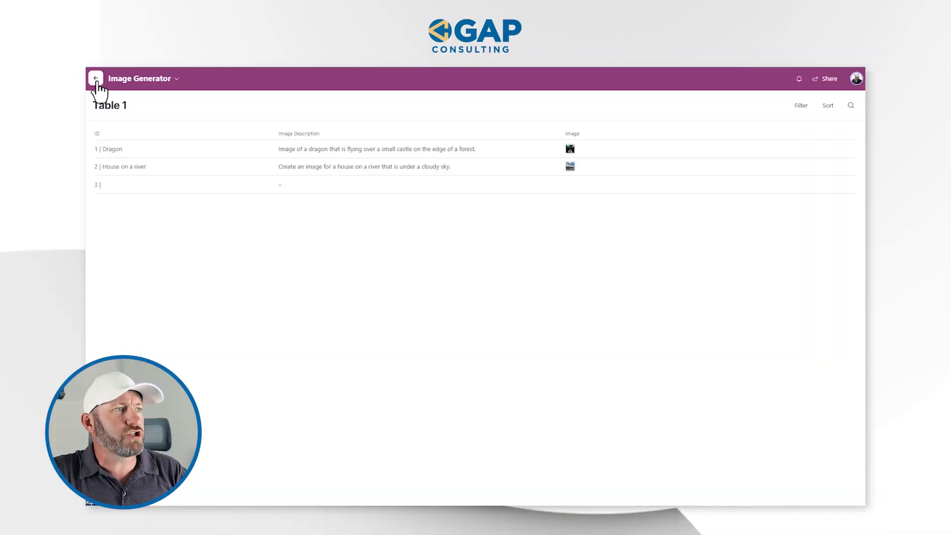
click(96, 80)
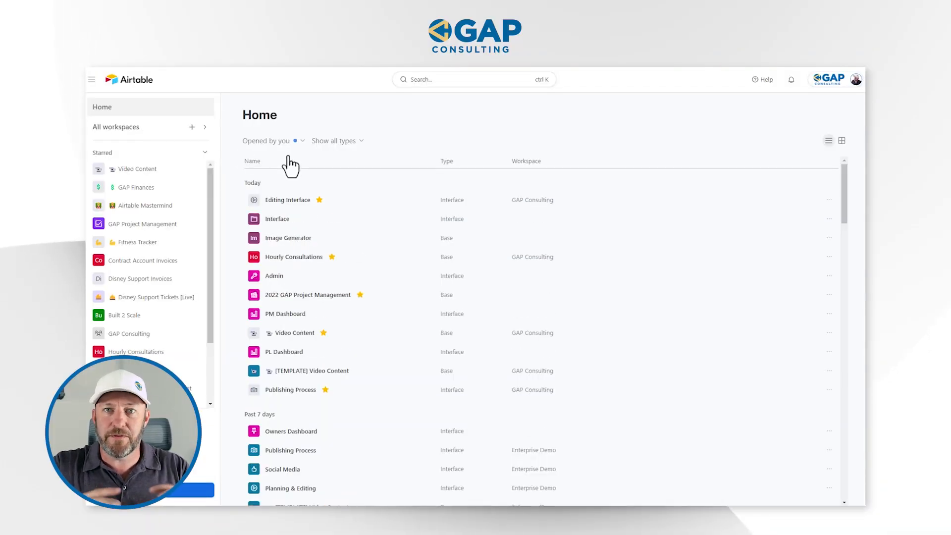
click(288, 242)
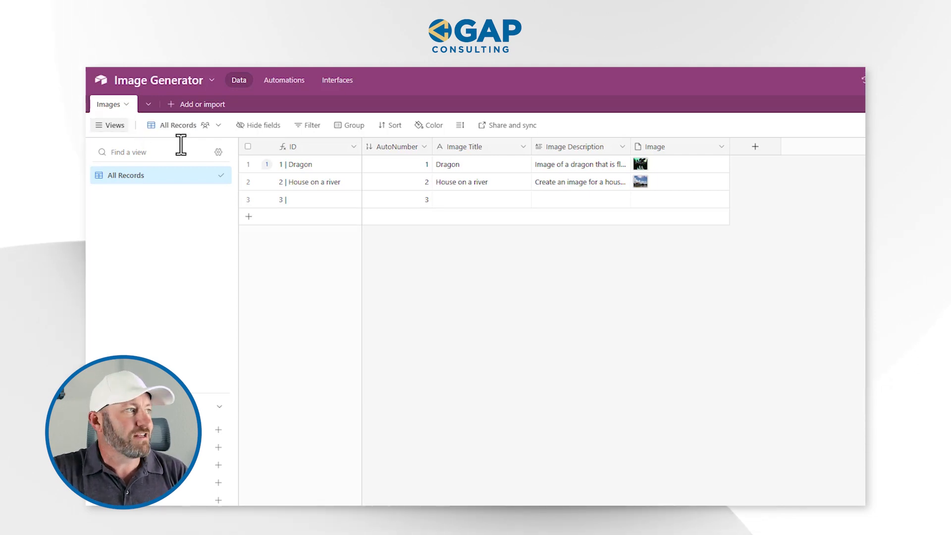
- Add a fourth empty record to the Images table and check the AutoNumber values of the last records
click(392, 152)
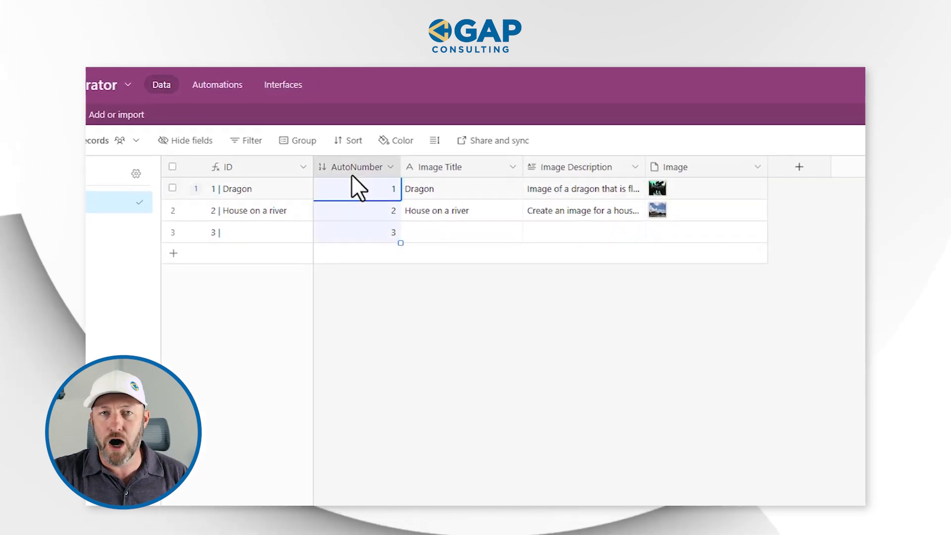
click(368, 253)
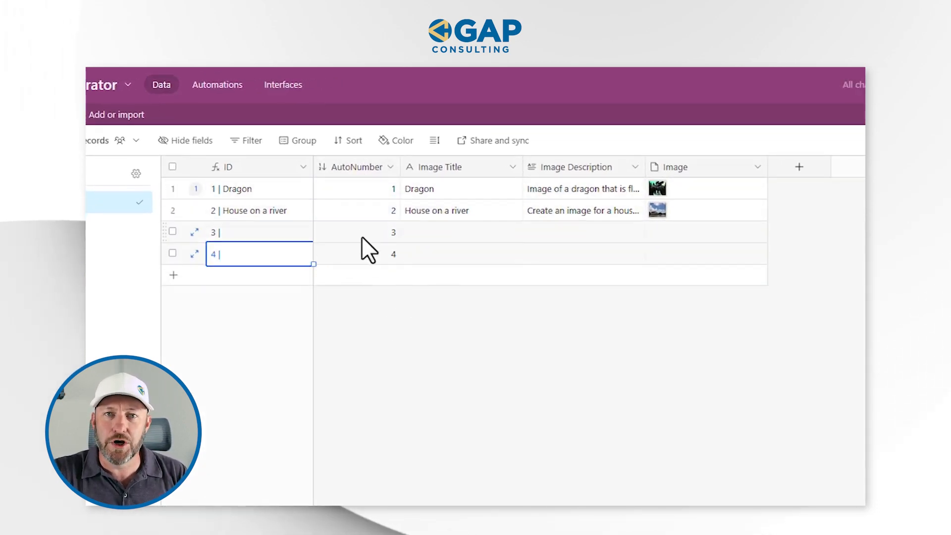
click(369, 213)
click(370, 233)
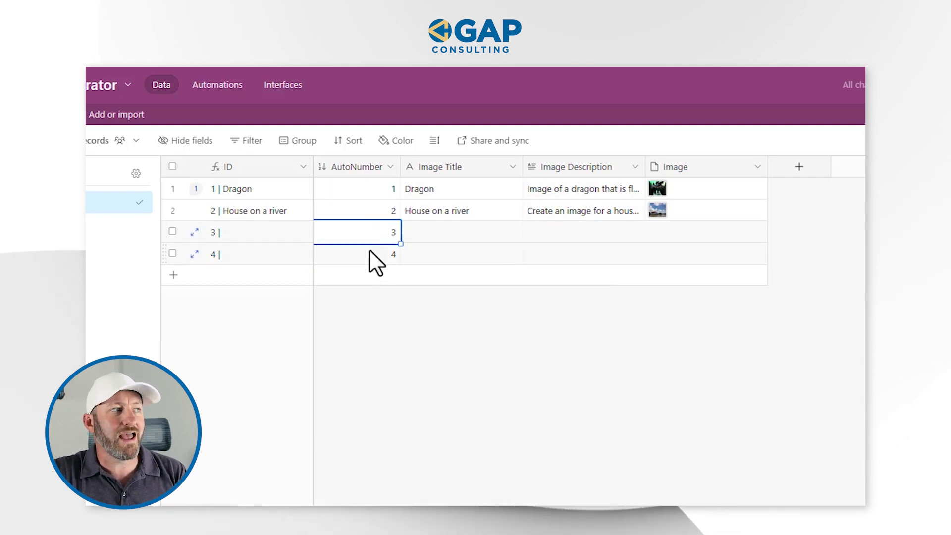
click(366, 252)
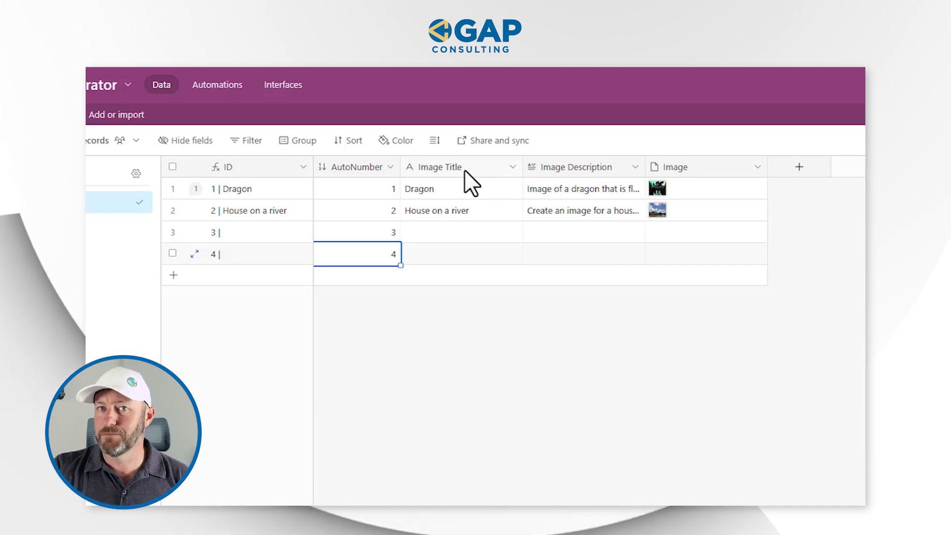
- Review the Image Title entries, widen the Image Description column, and read the descriptions of the first two records
drag(469, 189, 477, 257)
click(477, 258)
click(471, 188)
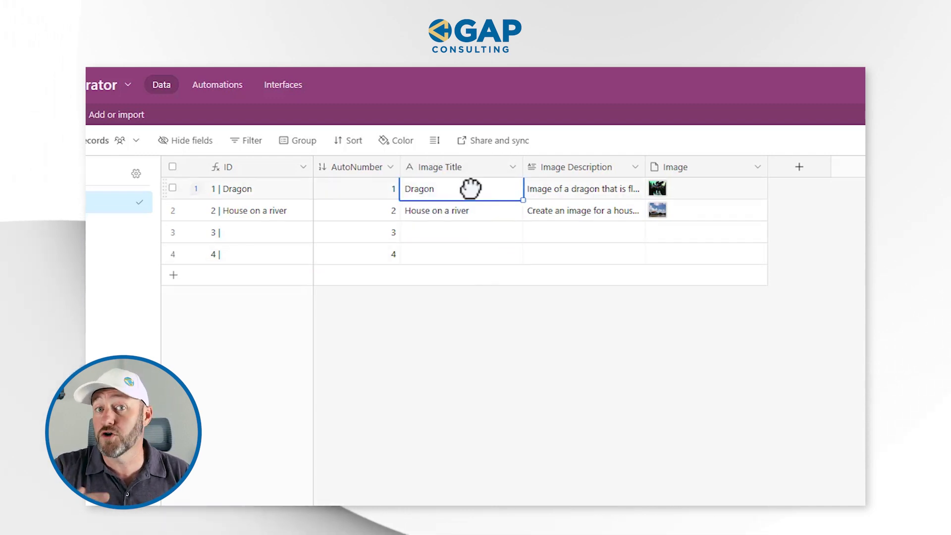
click(559, 212)
drag(640, 167, 697, 167)
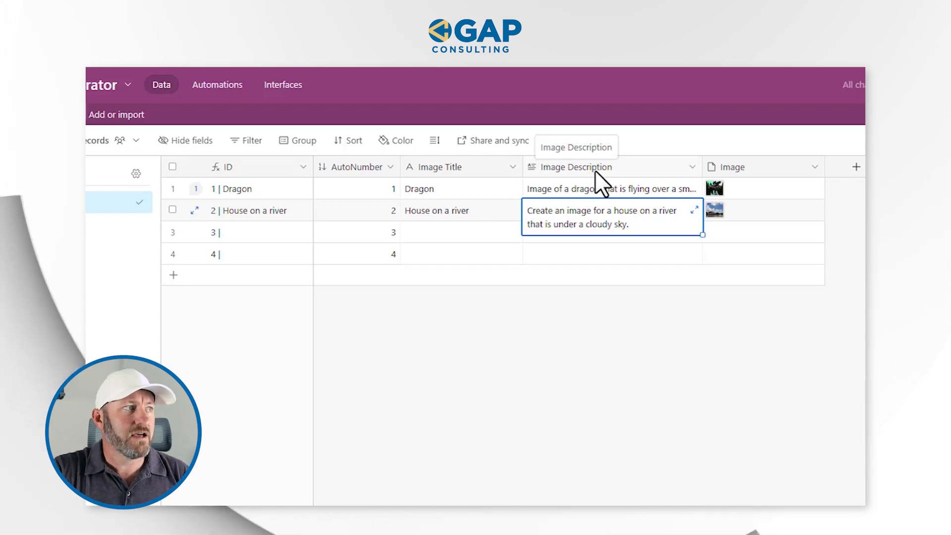
click(600, 191)
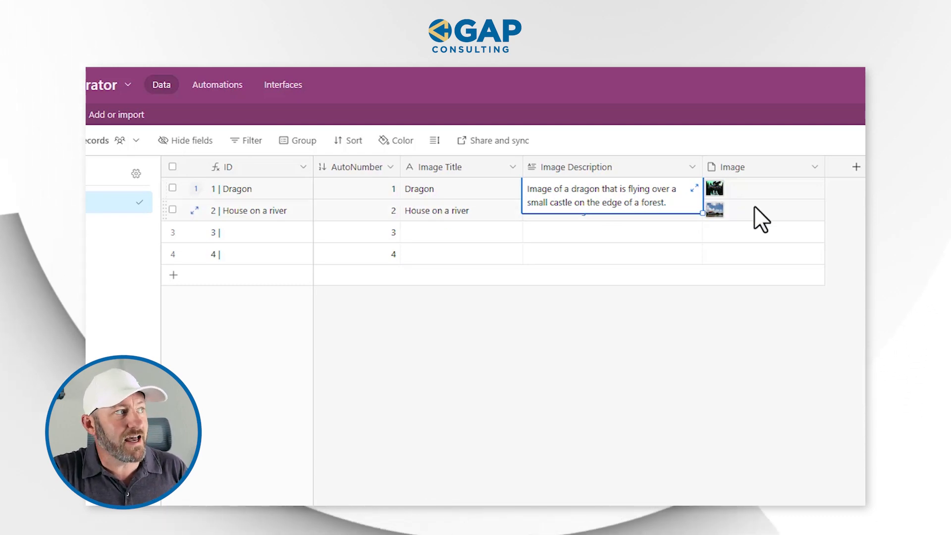
- Inspect the Image field's type in its settings and close them without changes
click(753, 172)
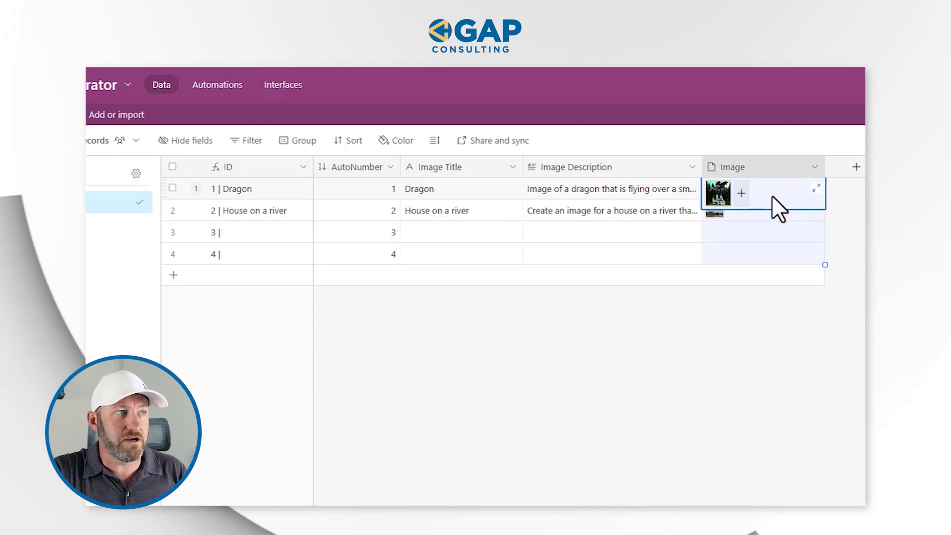
double_click(769, 168)
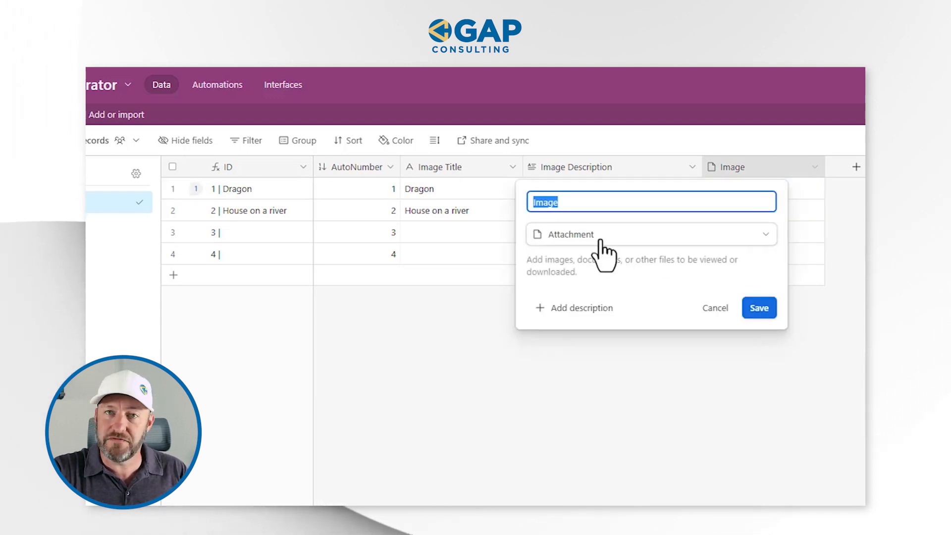
key(Escape)
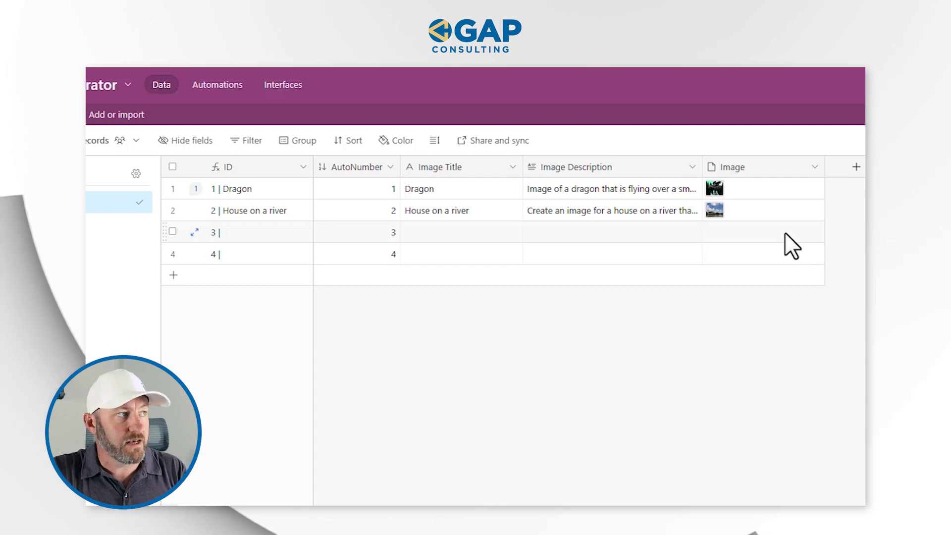
- Examine the ID field's formula, close its settings, and compare it with the first record's ID
double_click(261, 171)
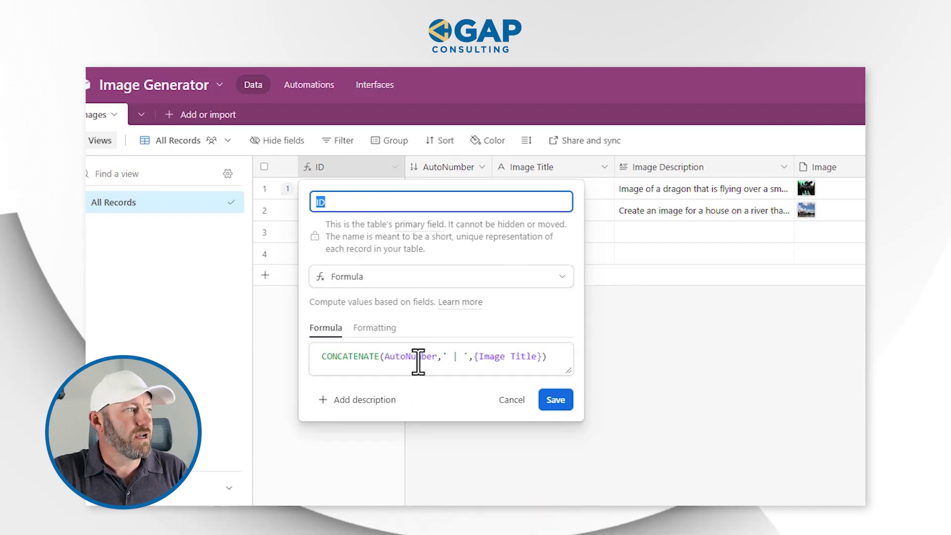
click(549, 399)
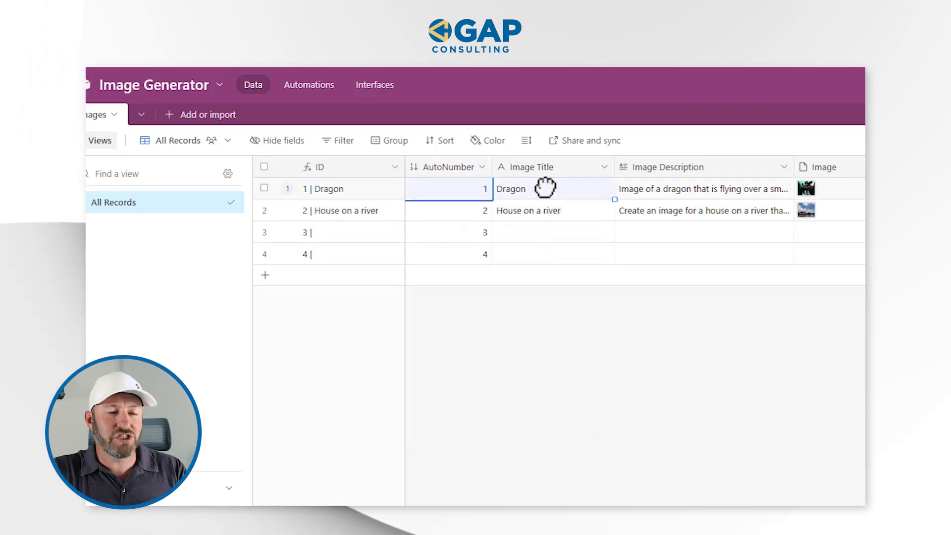
click(327, 189)
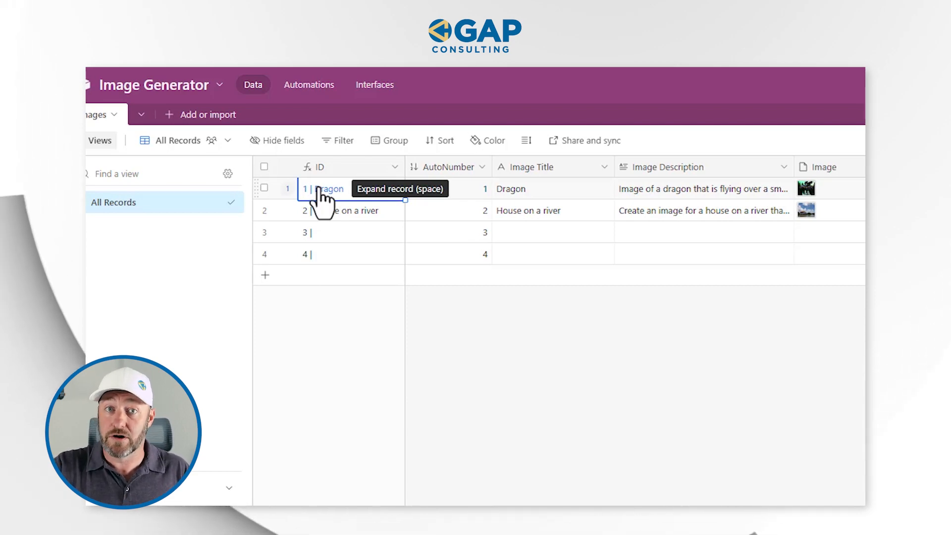
- Open the Image Generator interface and switch it to editing
click(375, 85)
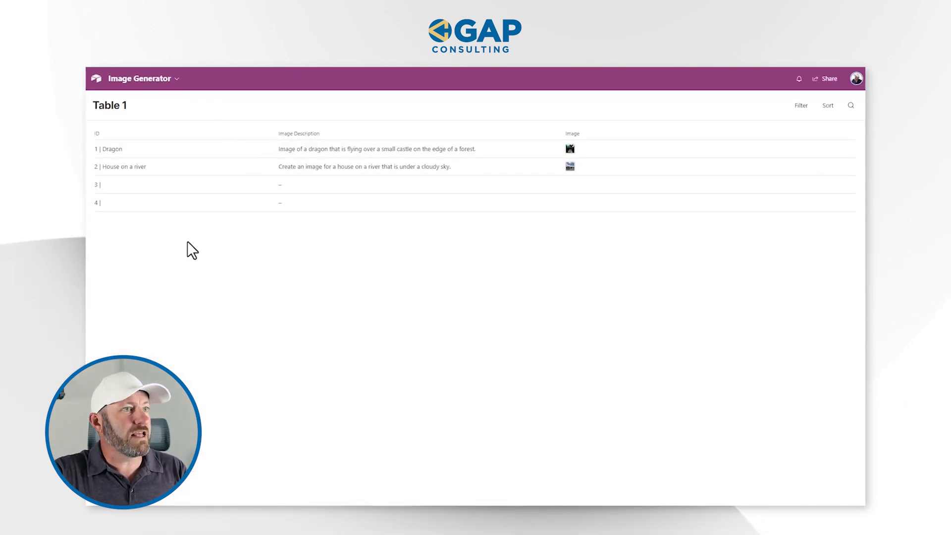
click(116, 82)
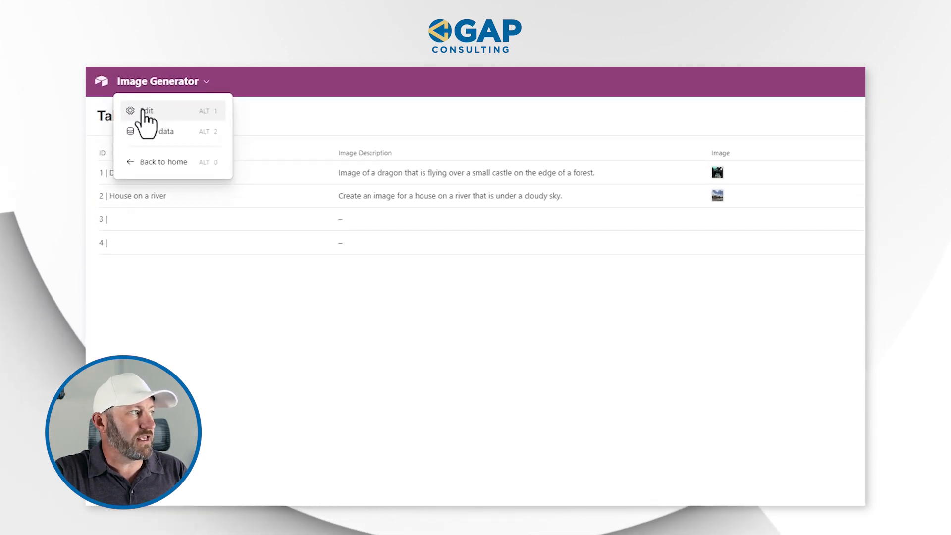
click(133, 102)
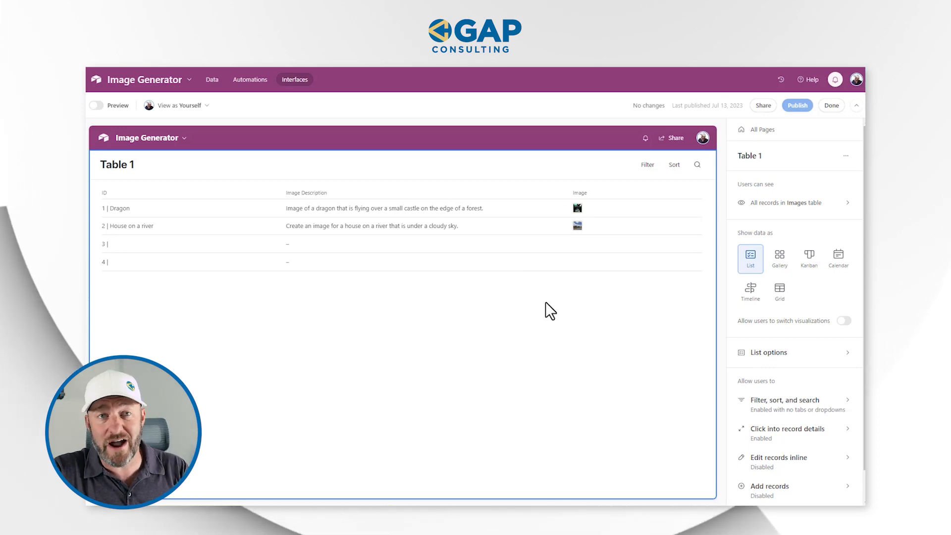
- View the layouts offered for a new interface page, leave without adding one, and return to the Table 1 page's settings
click(763, 129)
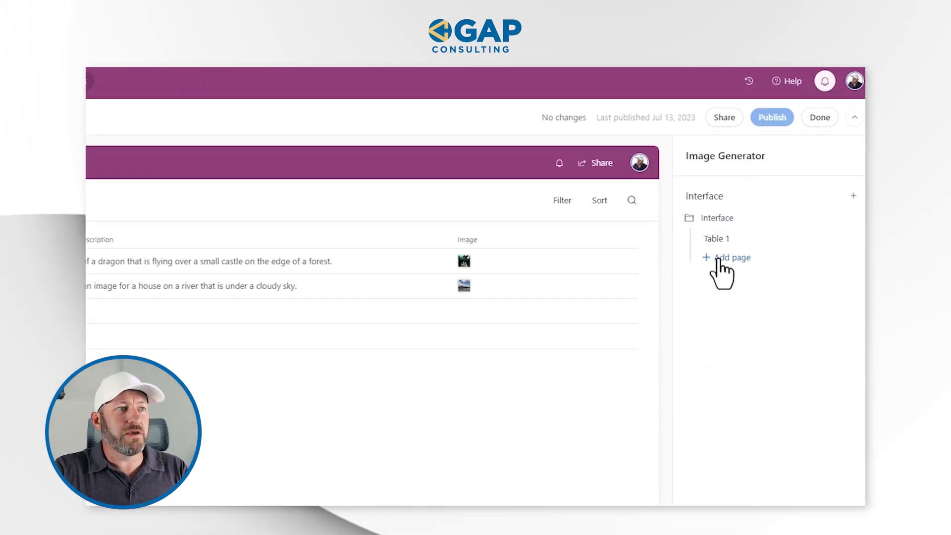
click(719, 260)
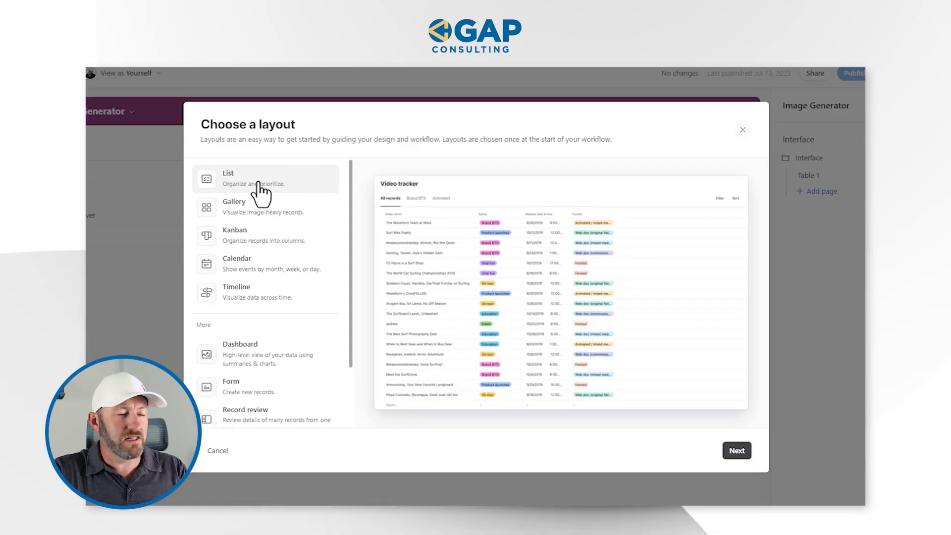
click(742, 132)
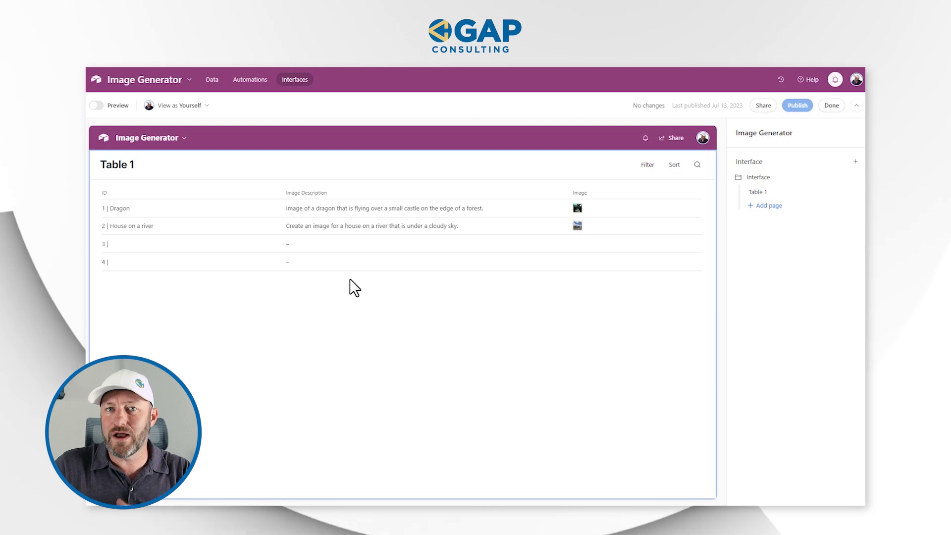
click(349, 278)
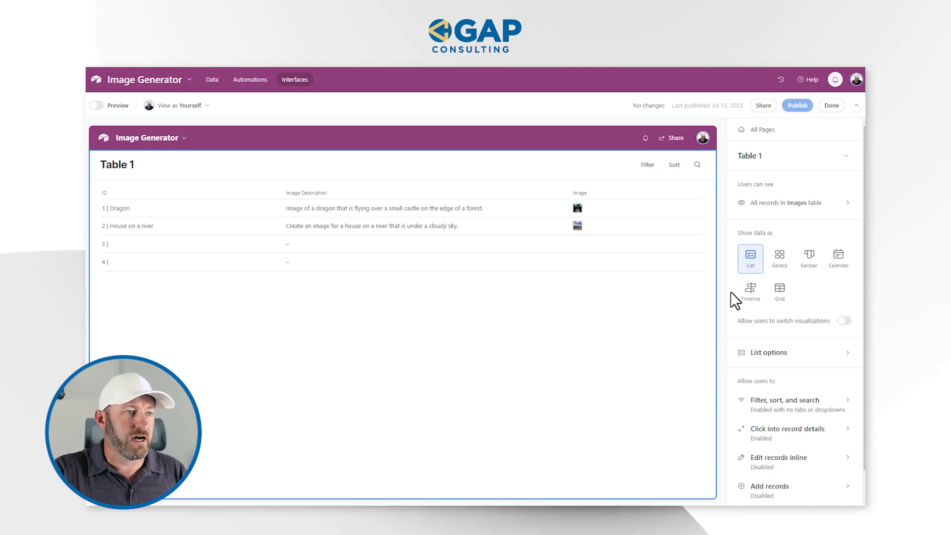
- Review the Table 1 page's list options and user permission settings
scroll(797, 317, down, 1)
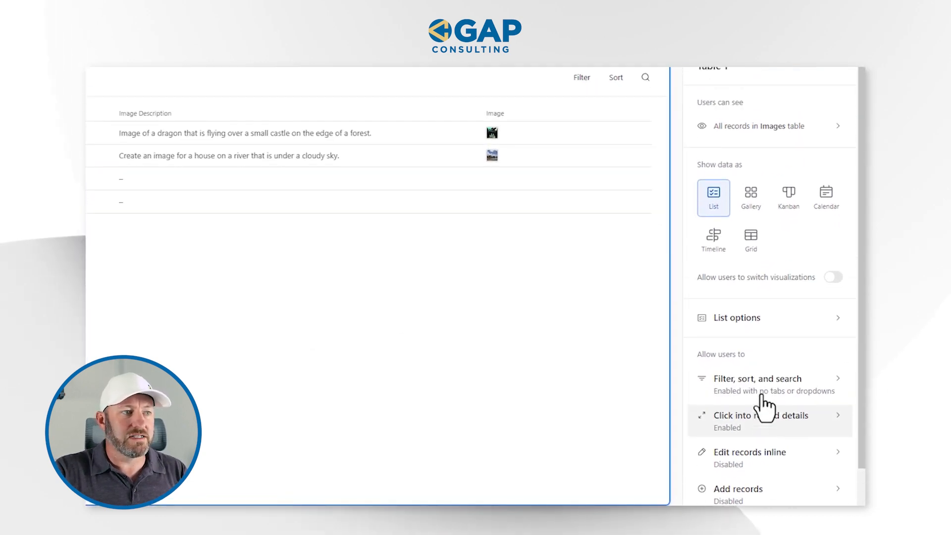
click(747, 320)
scroll(751, 319, down, 3)
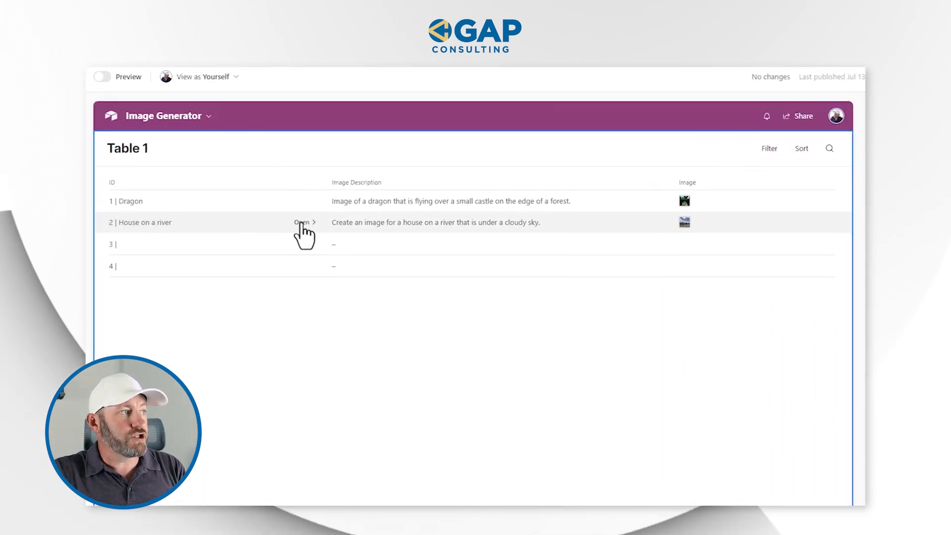
- Open the House on a river record's detail page, review its settings, and open and close its comments section
click(303, 224)
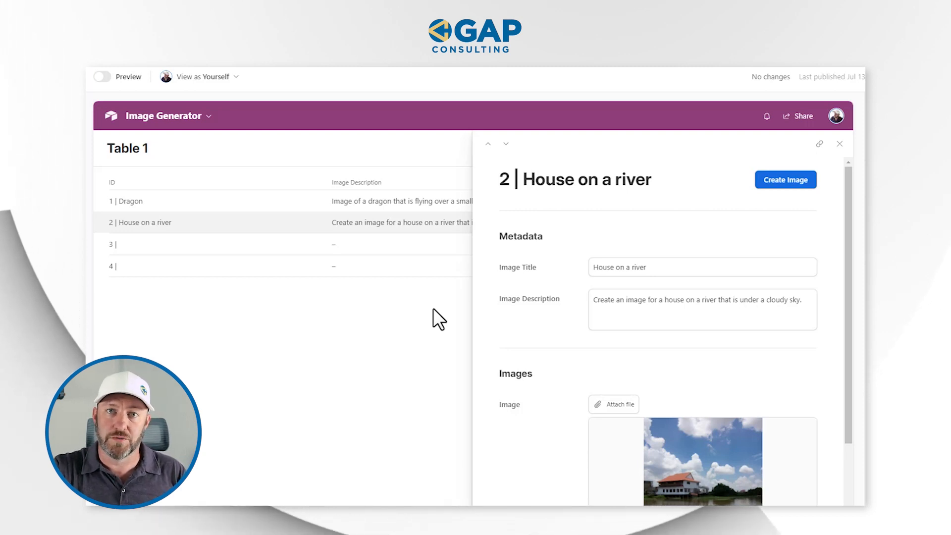
scroll(536, 183, down, 1)
scroll(536, 183, down, 2)
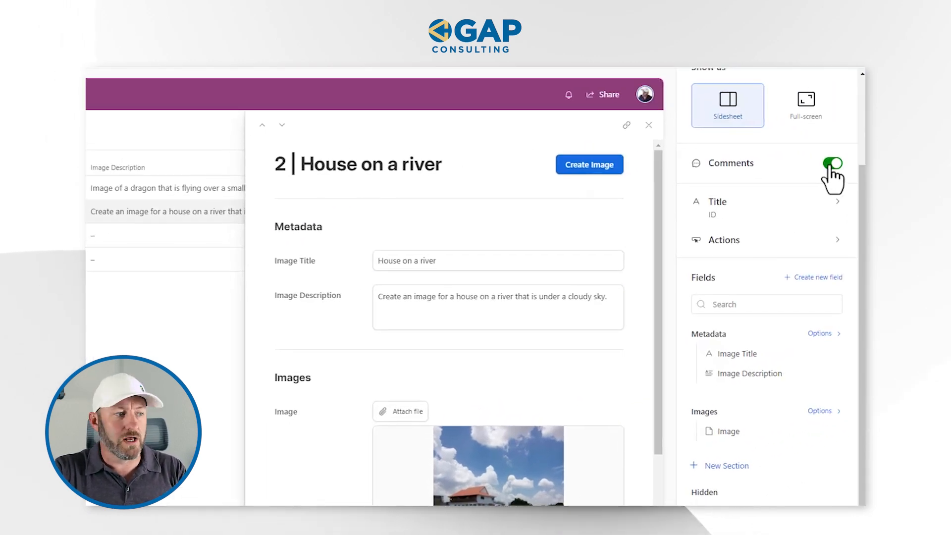
click(483, 483)
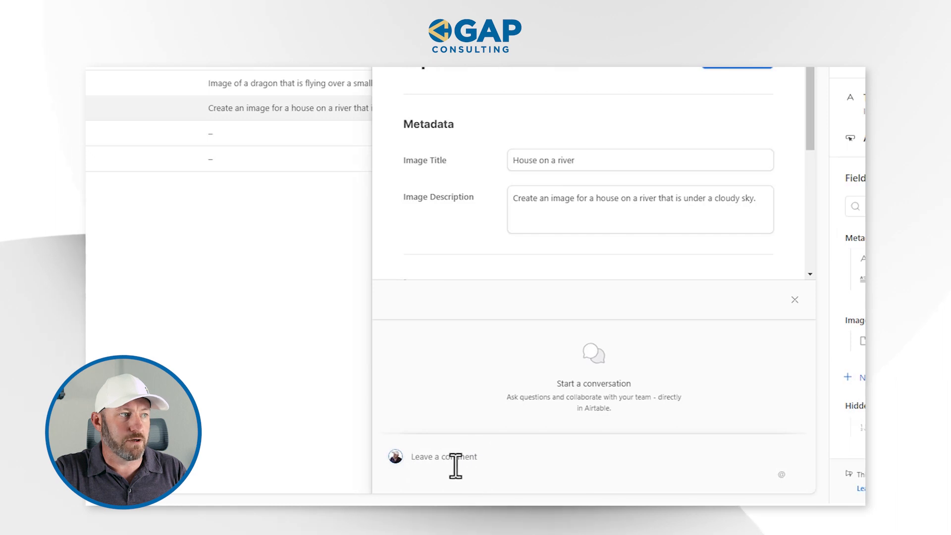
click(794, 300)
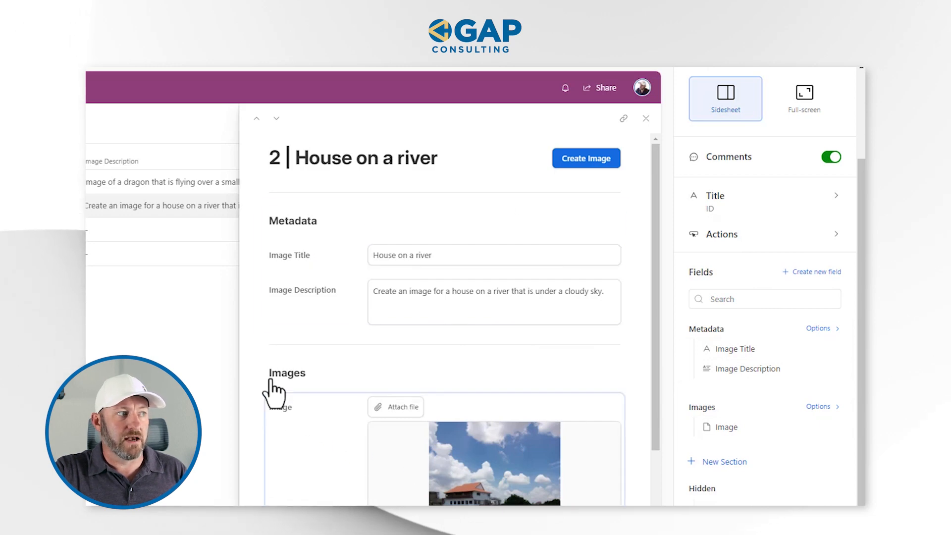
- Examine the Image Title field's settings and permissions on the record detail page, and view the image below it
click(331, 259)
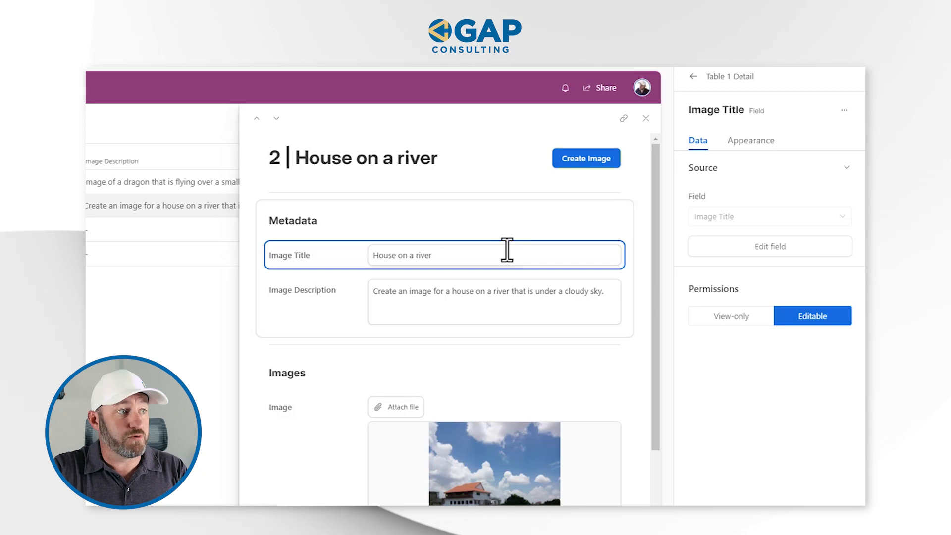
click(488, 255)
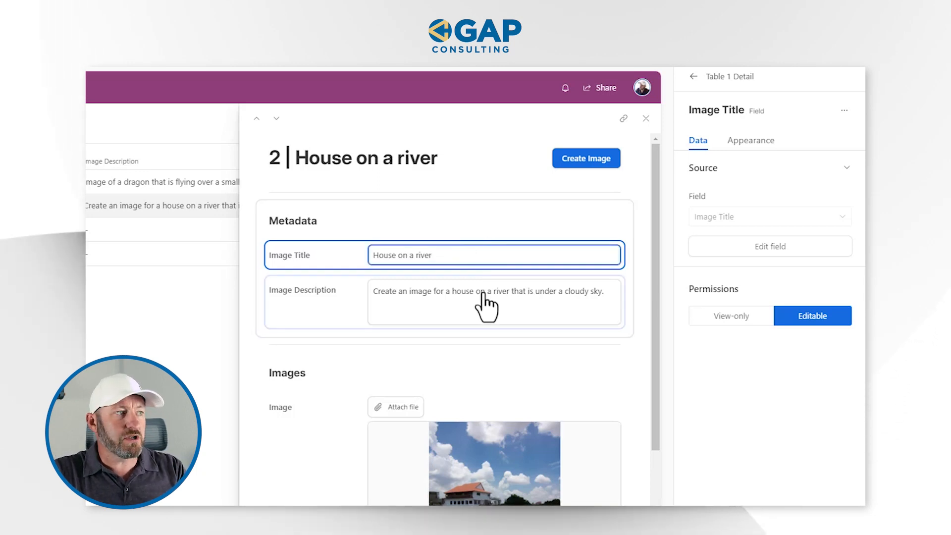
scroll(486, 304, down, 2)
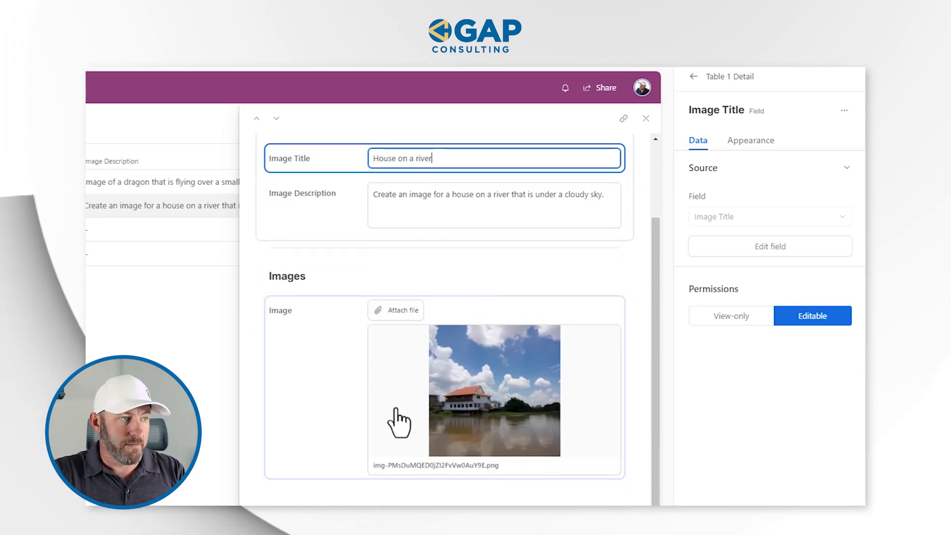
- Create a new image for the House on a river record, and open the Create Image button's action settings
scroll(329, 439, up, 2)
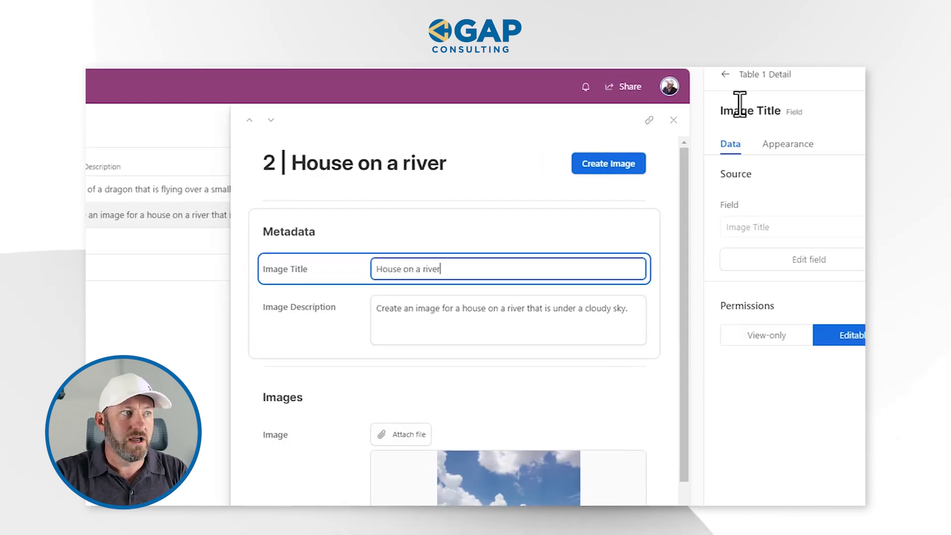
click(644, 171)
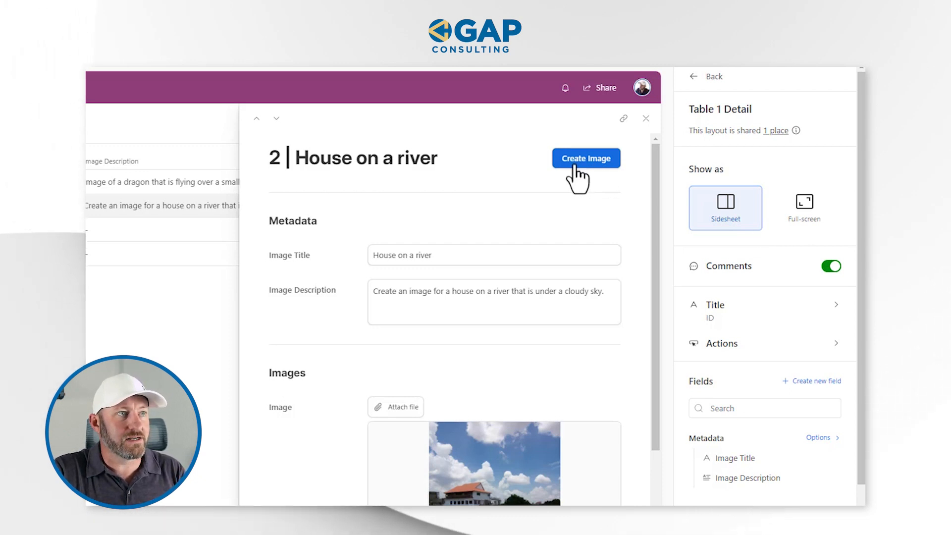
scroll(747, 302, down, 1)
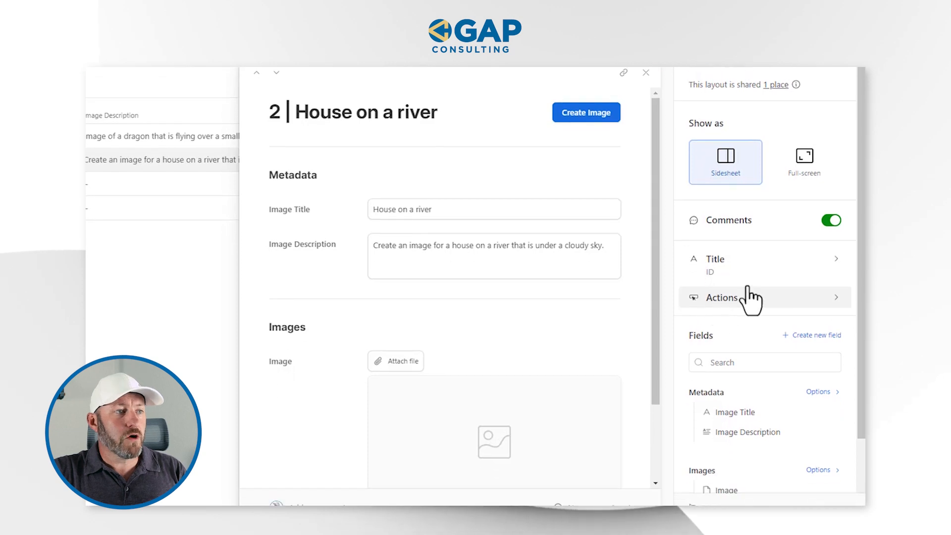
click(714, 298)
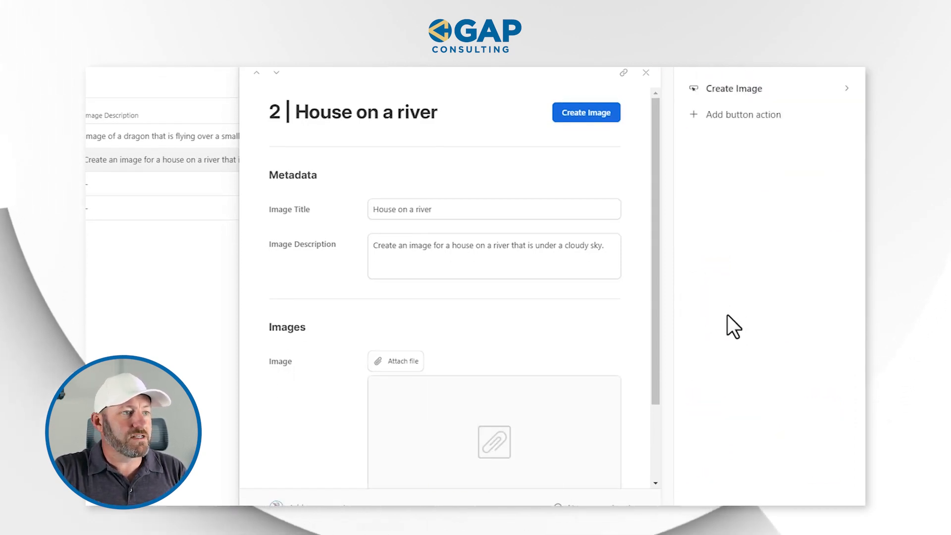
scroll(718, 326, up, 1)
click(749, 138)
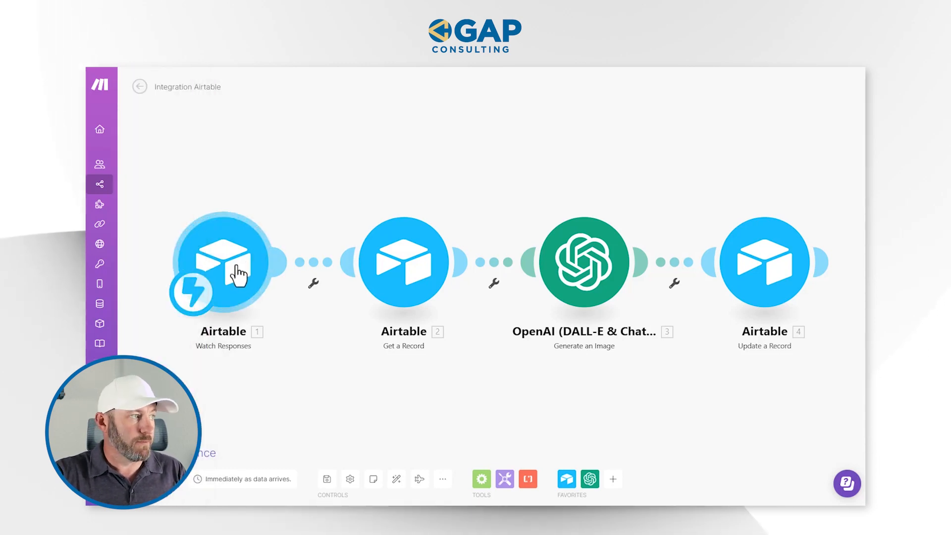
- Switch to the Make scenario and open the Airtable Watch Responses module's webhook settings
click(237, 274)
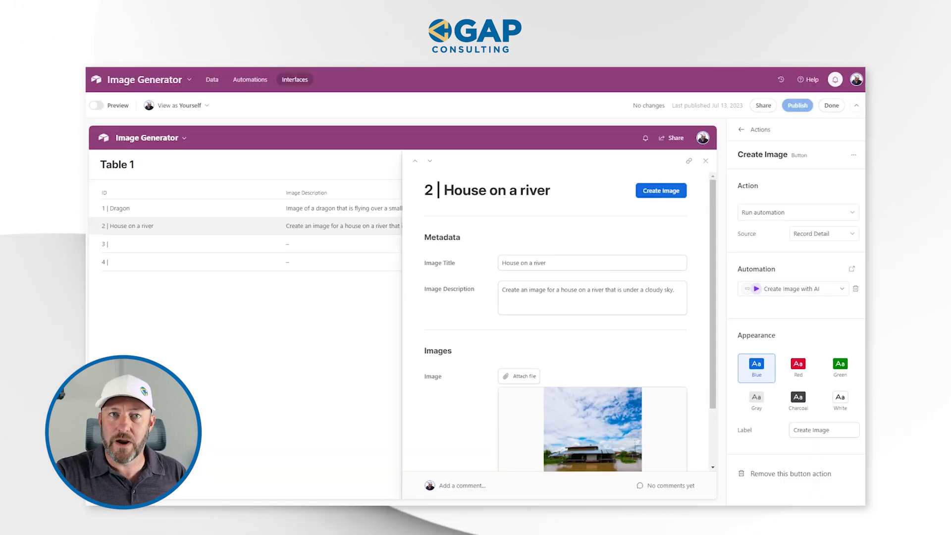
- Return to Airtable, review the Create Image with AI automation's trigger, and open its Run a script action's code for editing
click(250, 80)
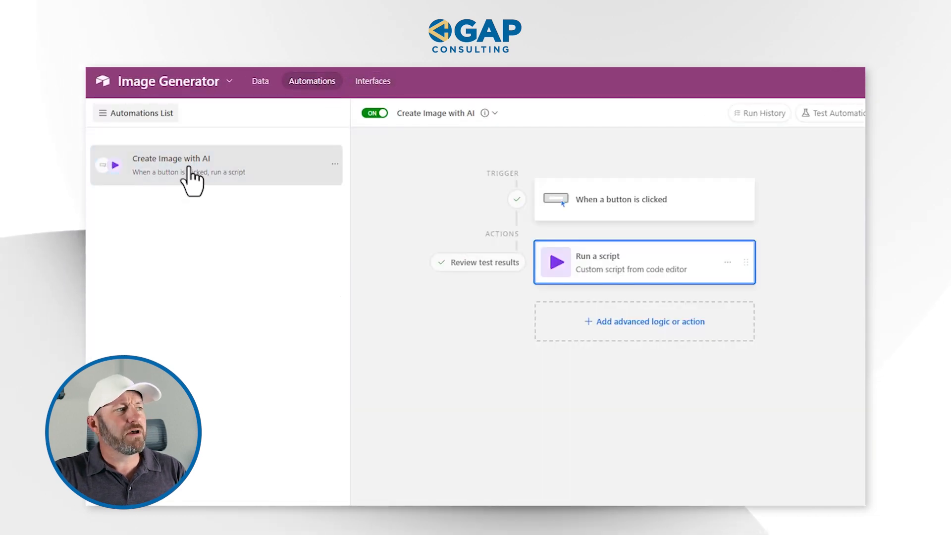
click(592, 199)
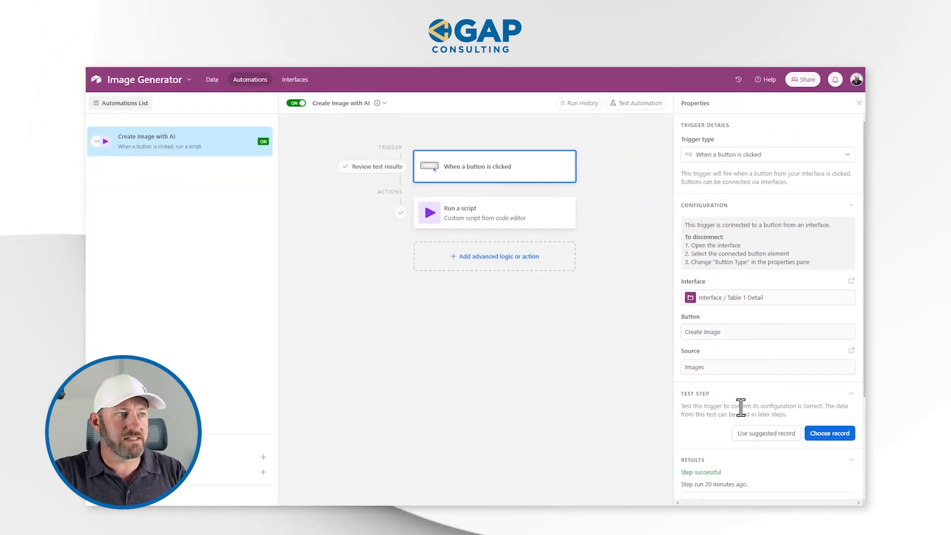
click(495, 218)
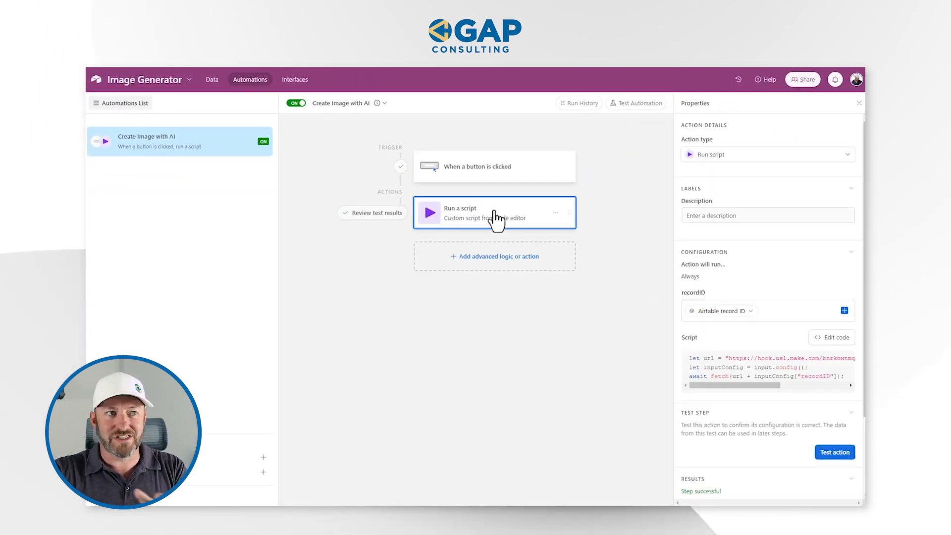
click(837, 338)
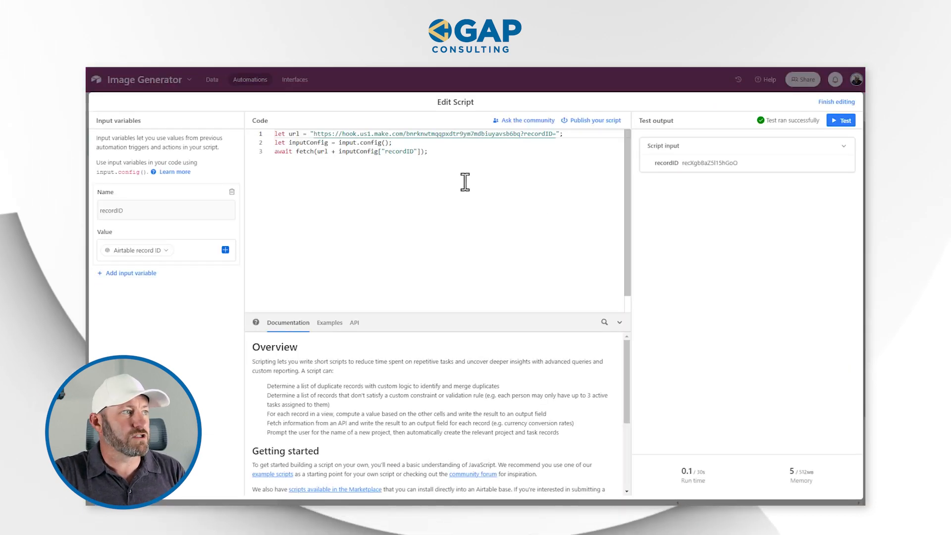
- Examine the script's three lines of code, its webhook URL, and the recordID parameter appended to it
drag(436, 152, 275, 133)
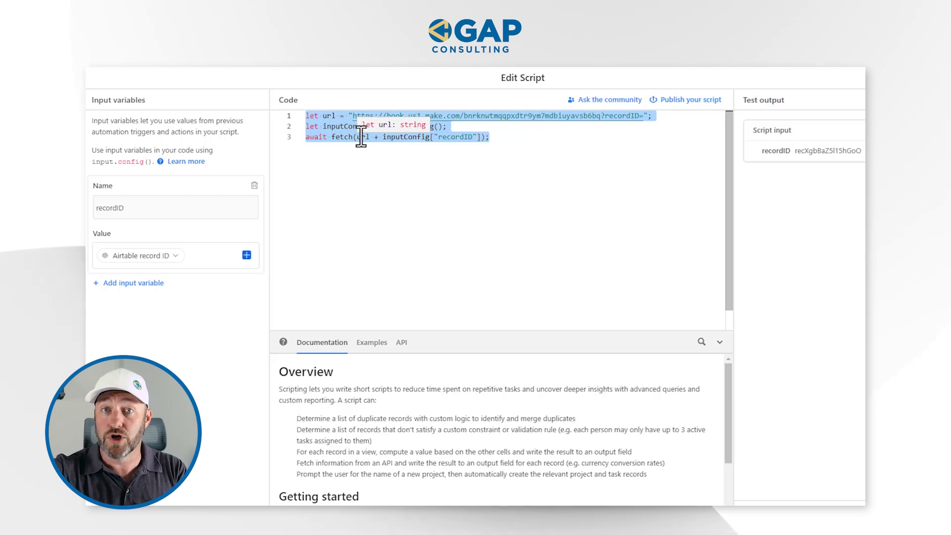
click(365, 165)
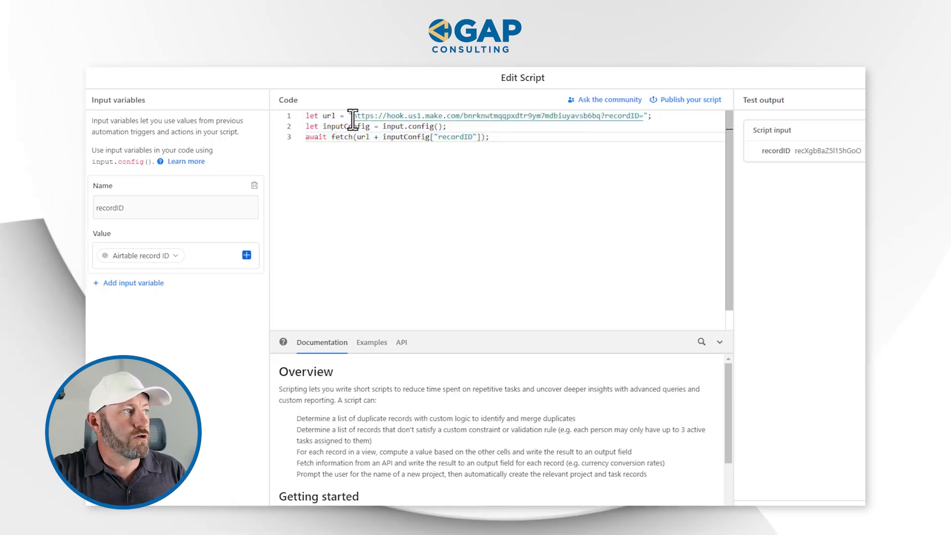
drag(353, 116, 602, 119)
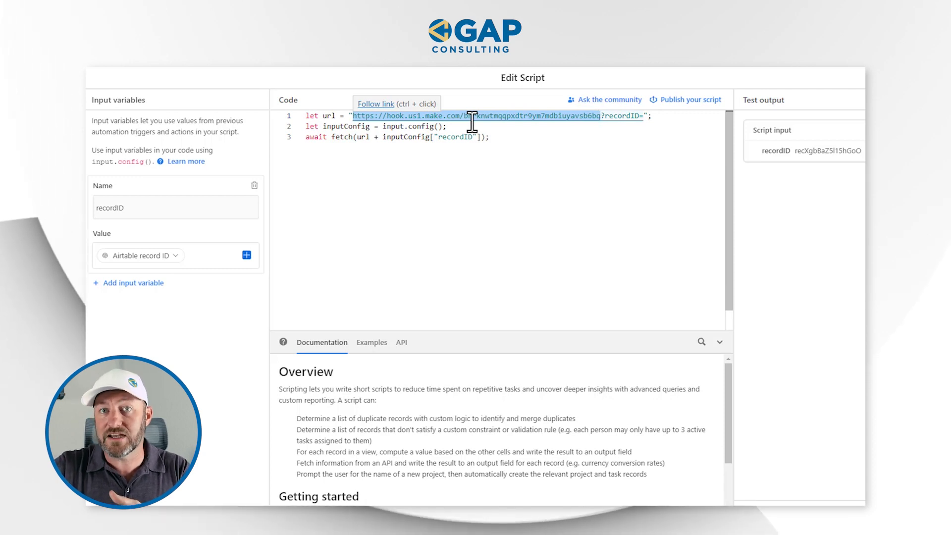
drag(600, 117, 645, 116)
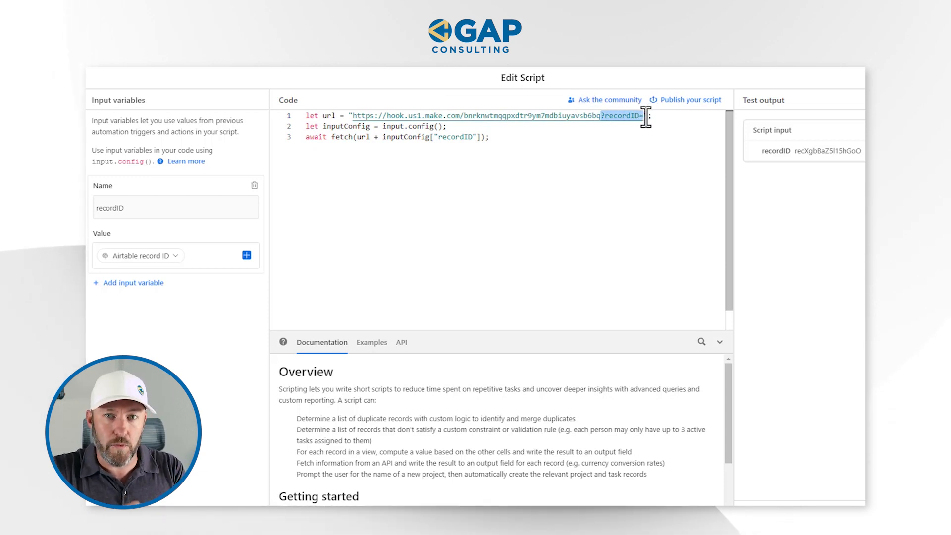
click(607, 117)
drag(607, 117, 641, 117)
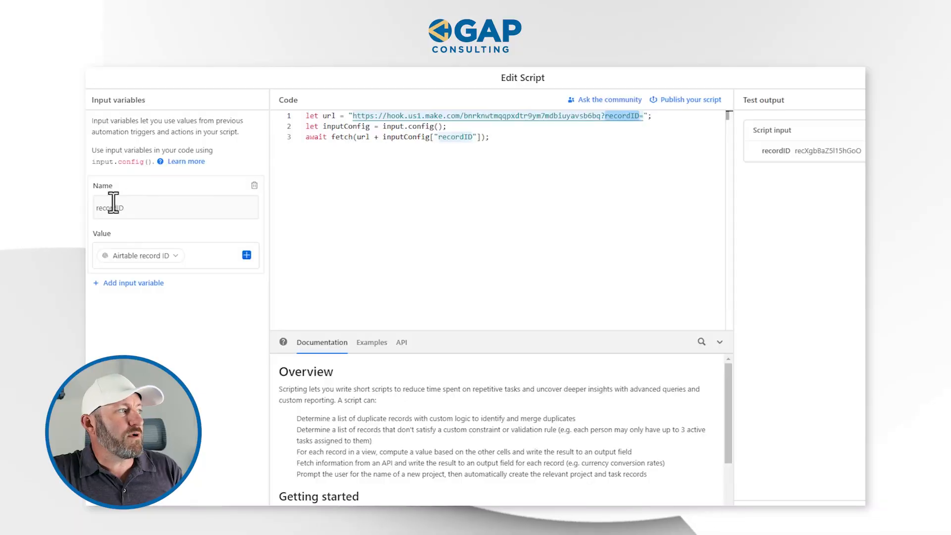
- Add a second blank input variable to the script and remove it again
click(127, 283)
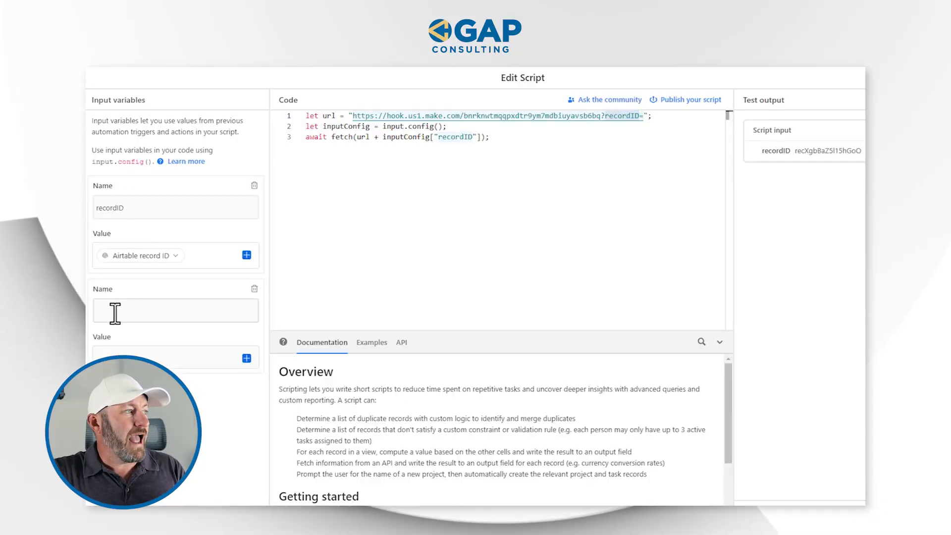
click(143, 311)
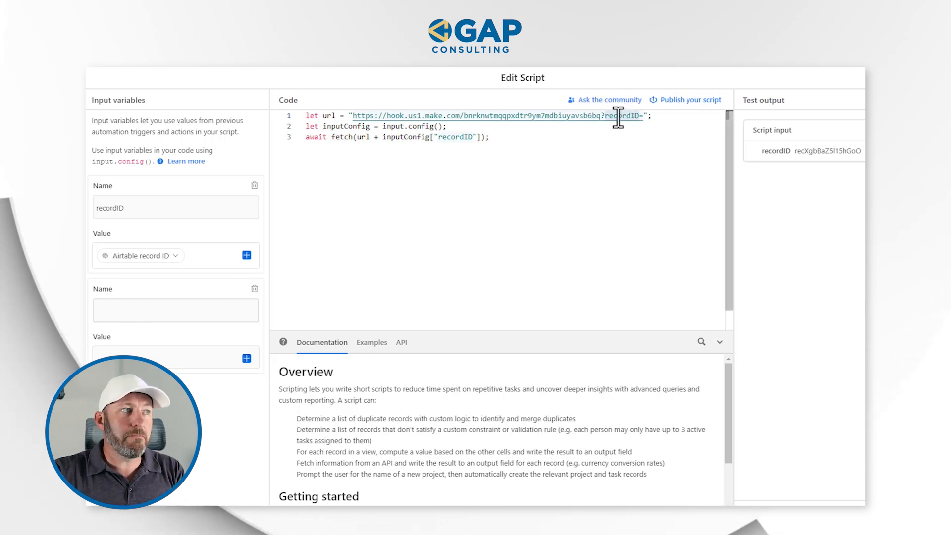
drag(605, 117, 639, 119)
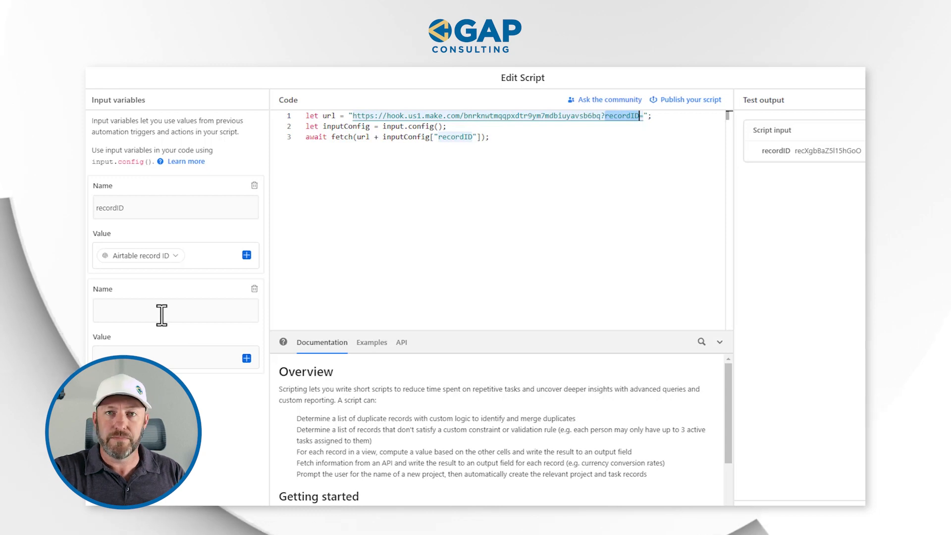
click(254, 288)
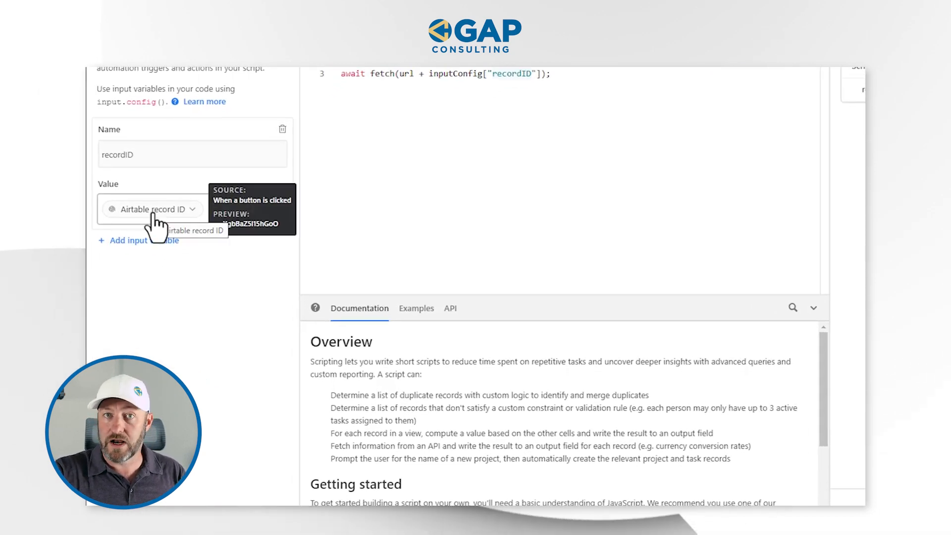
- View the data options offered for the recordID variable's value and dismiss the list without changing it
click(273, 208)
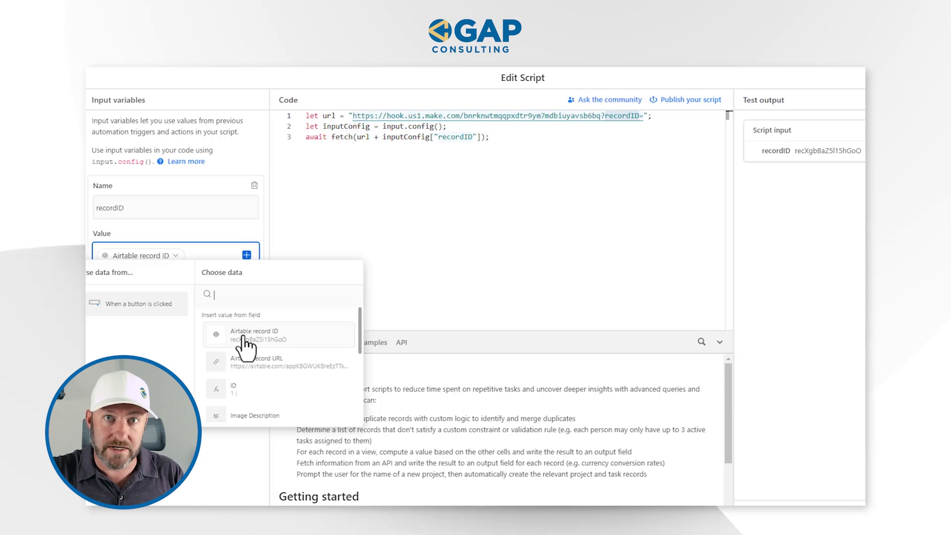
click(678, 67)
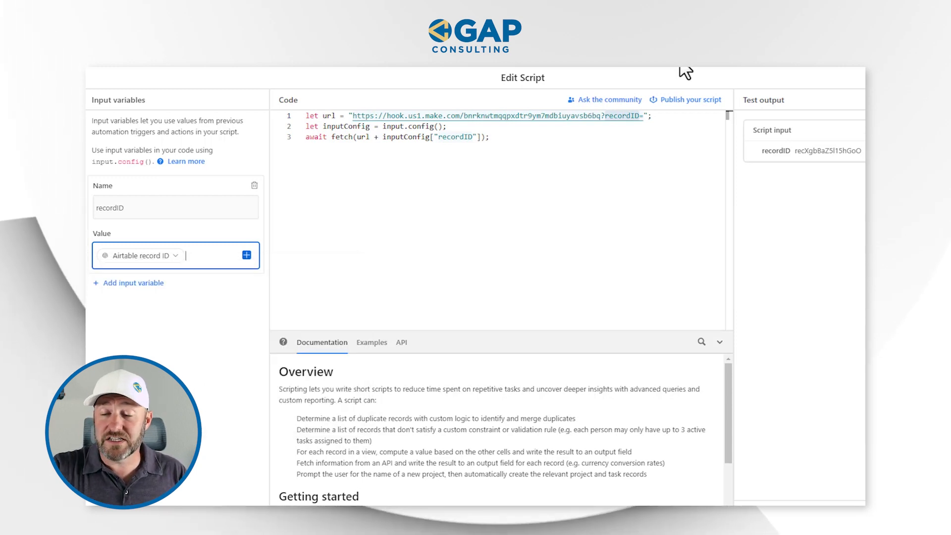
click(677, 67)
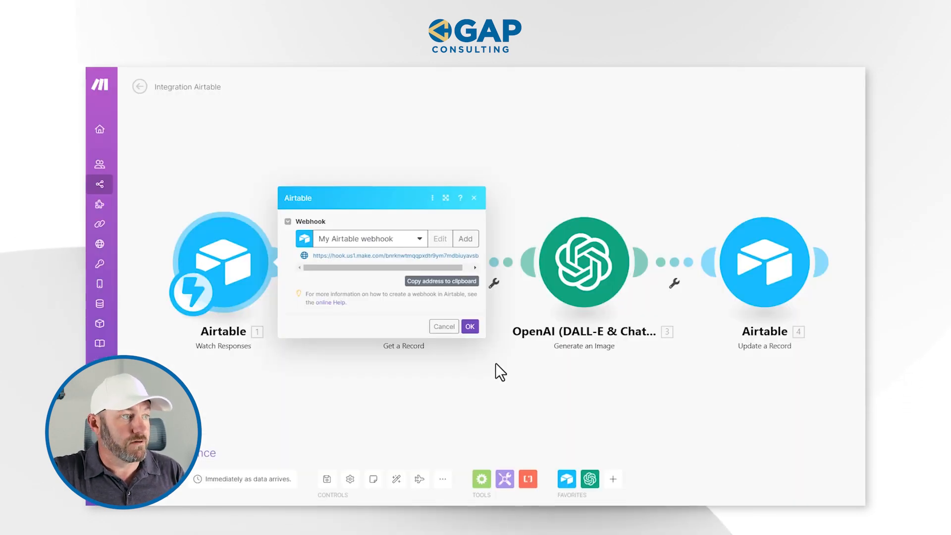
- In the Make scenario, close the webhook settings and review the Get a Record module's base, table, and Record ID mapping
click(495, 363)
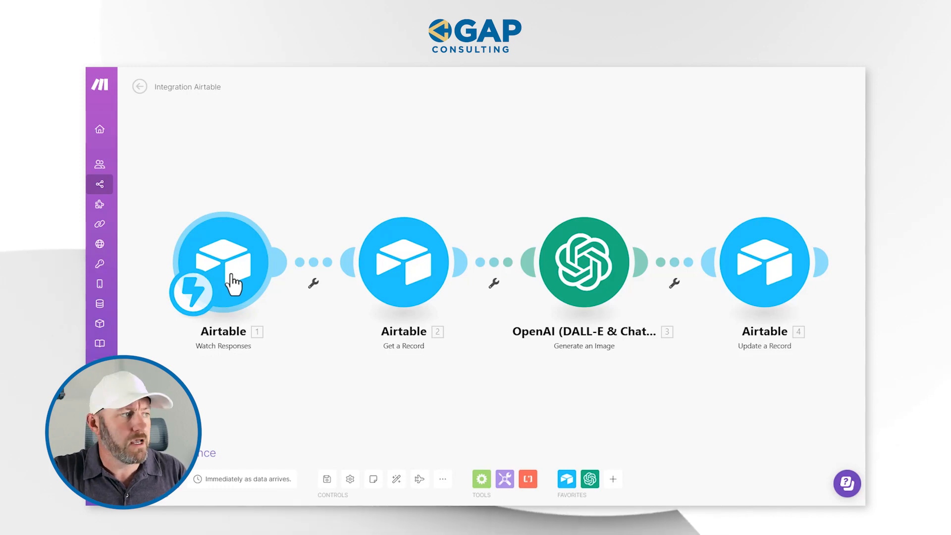
click(413, 282)
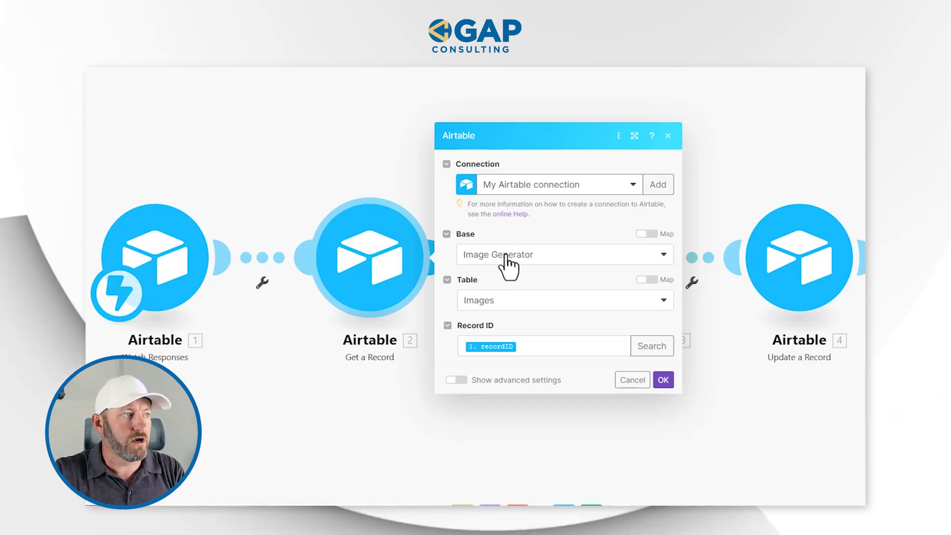
click(529, 346)
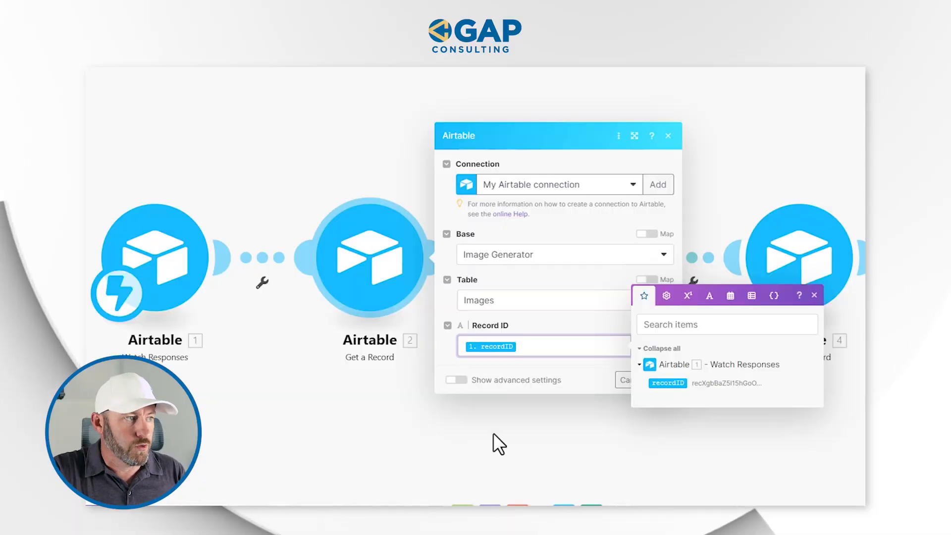
click(493, 439)
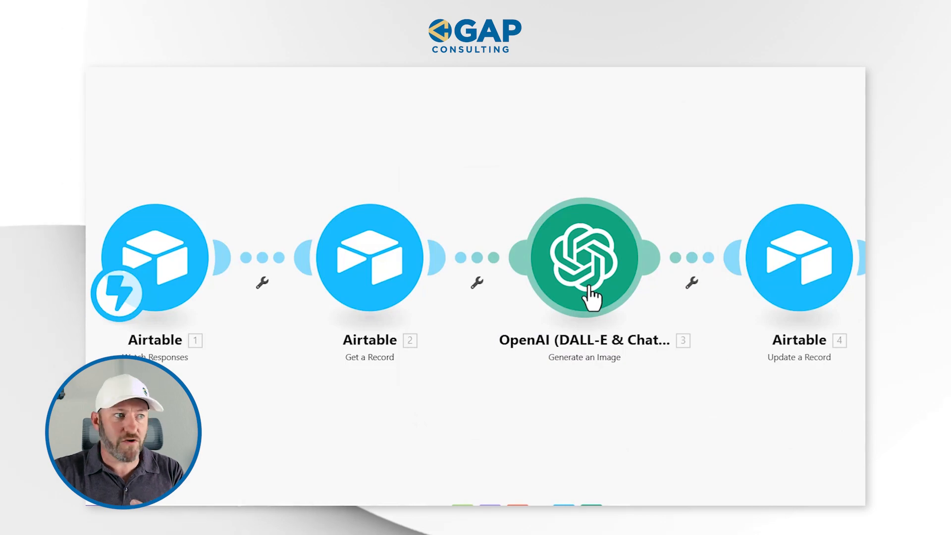
- Add a blank module to the scenario, browse the OpenAI (DALL-E & ChatGPT) actions for it, and delete the module
click(563, 253)
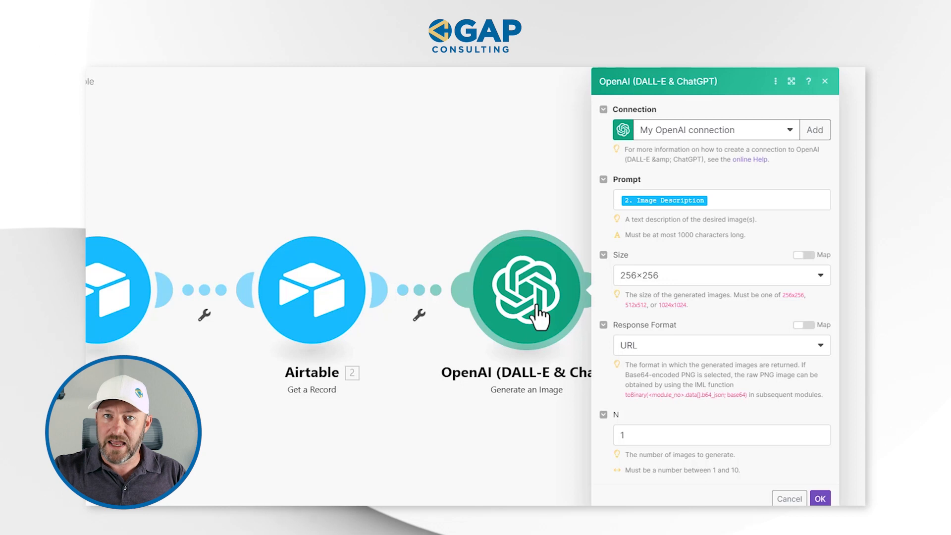
right_click(441, 153)
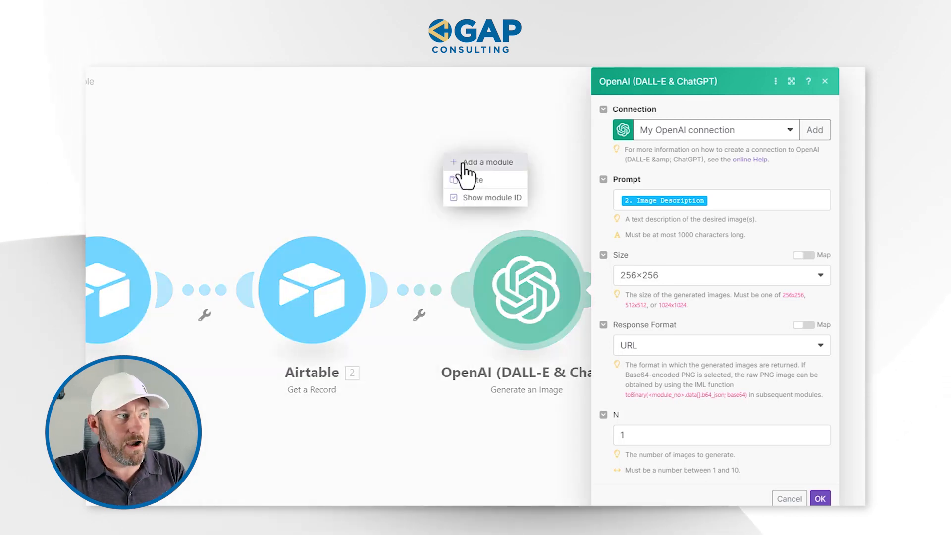
click(464, 165)
click(441, 193)
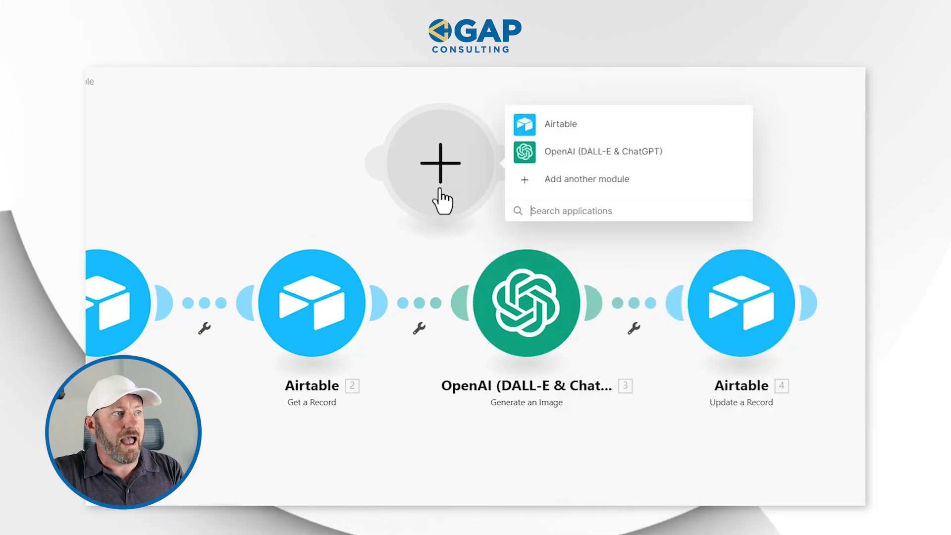
click(568, 169)
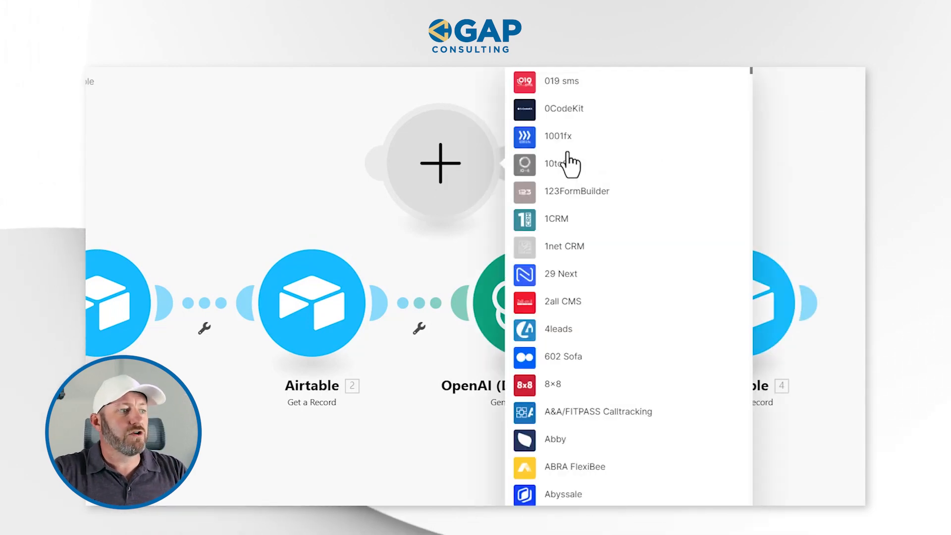
text(opena)
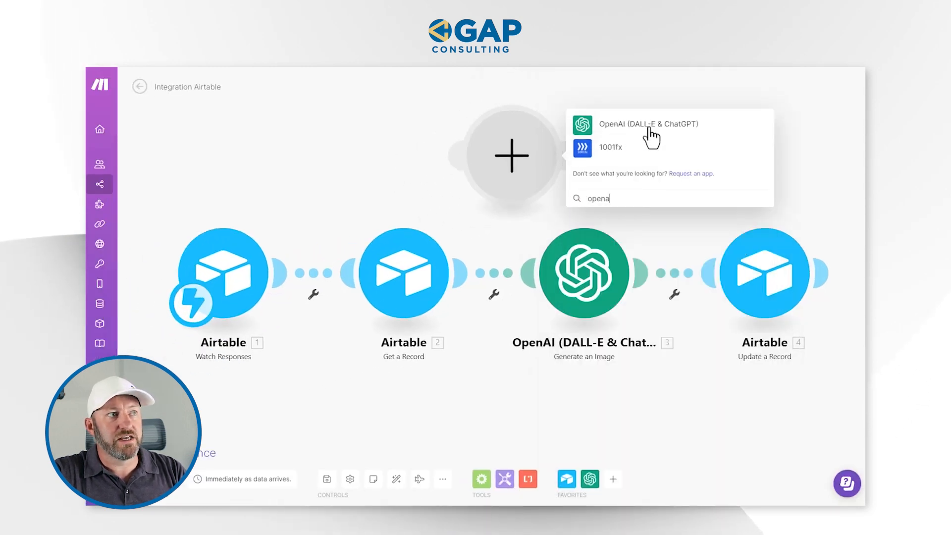
click(677, 129)
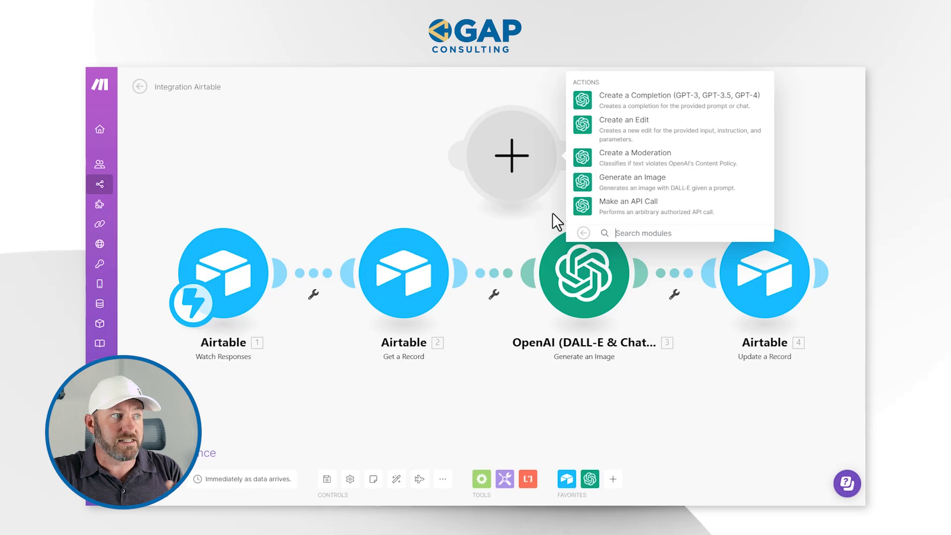
click(516, 225)
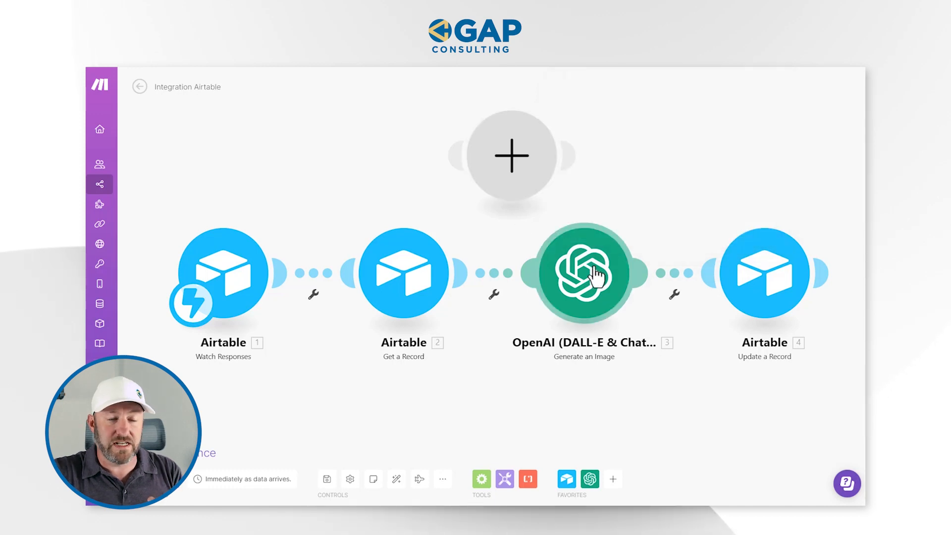
right_click(537, 194)
click(566, 212)
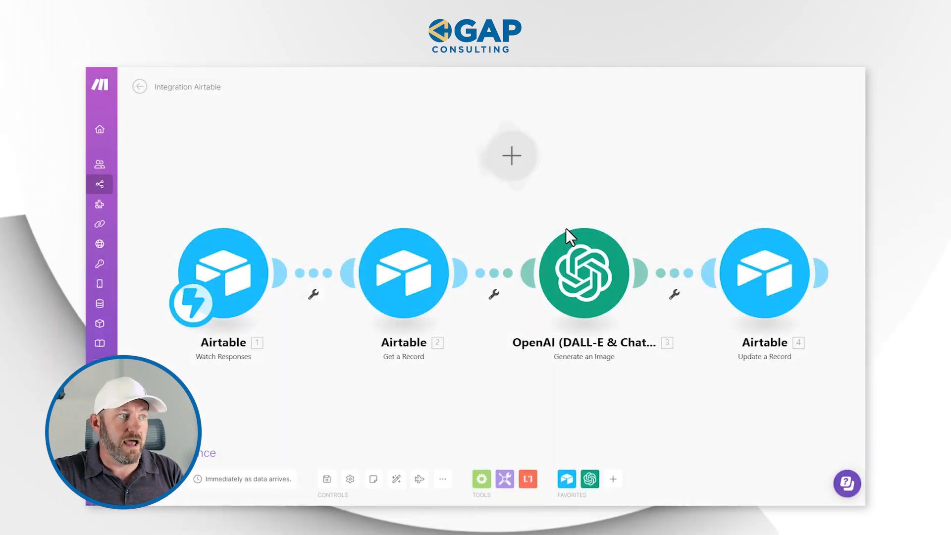
- Open the OpenAI Generate an Image module and review the Airtable data mapped to its Prompt
click(582, 278)
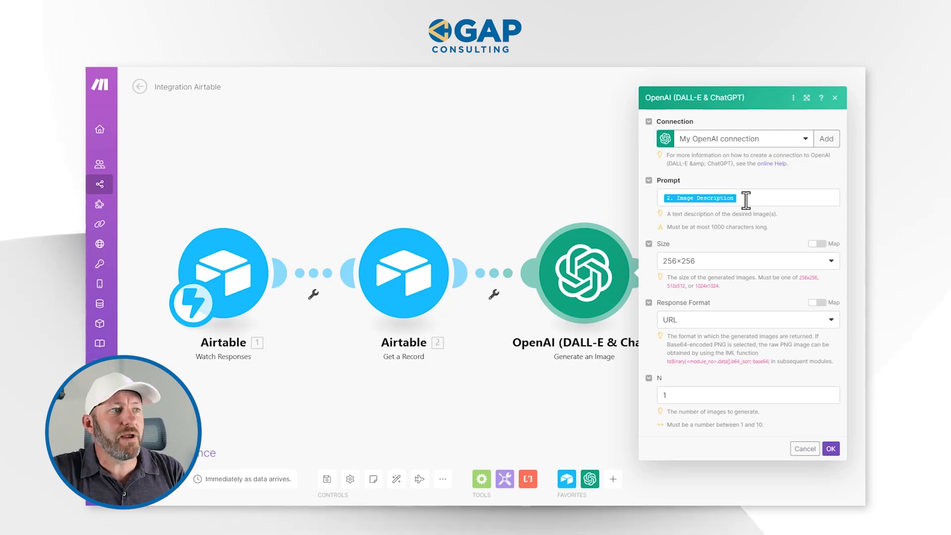
click(746, 199)
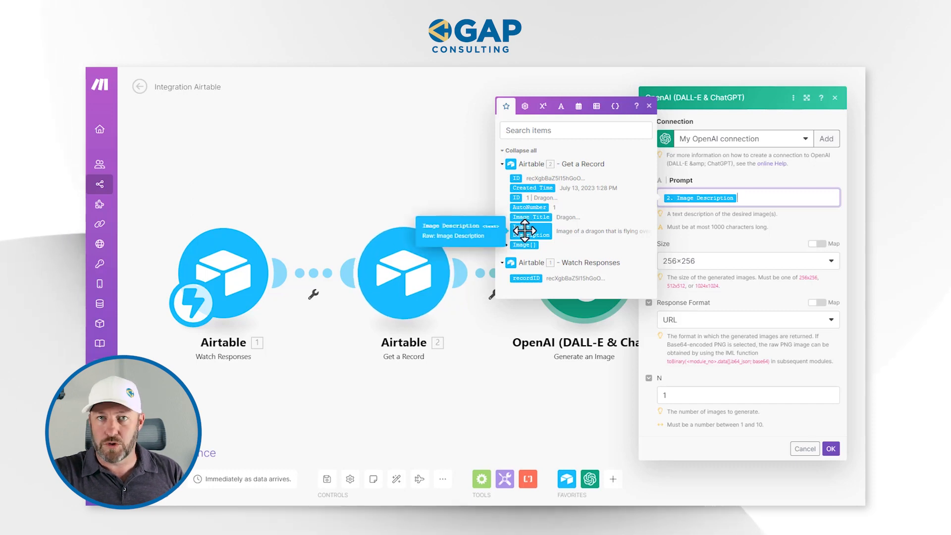
click(702, 221)
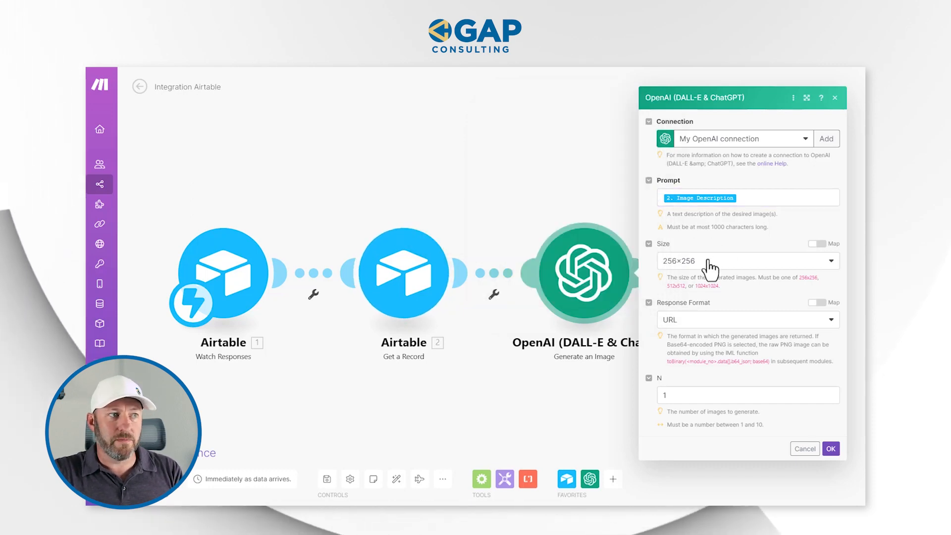
- Set the generated image size to 1024×1024, check the number of images N, and save the OpenAI module settings
click(710, 267)
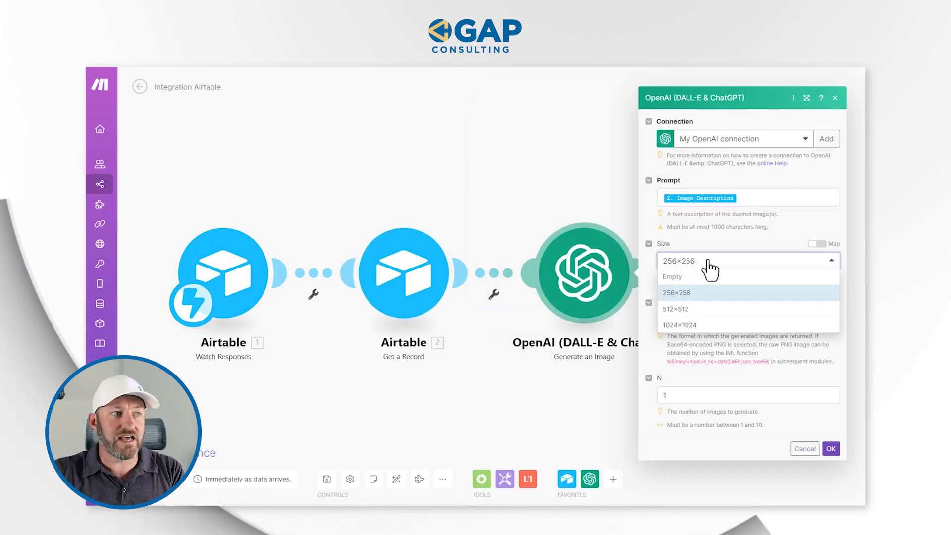
click(701, 325)
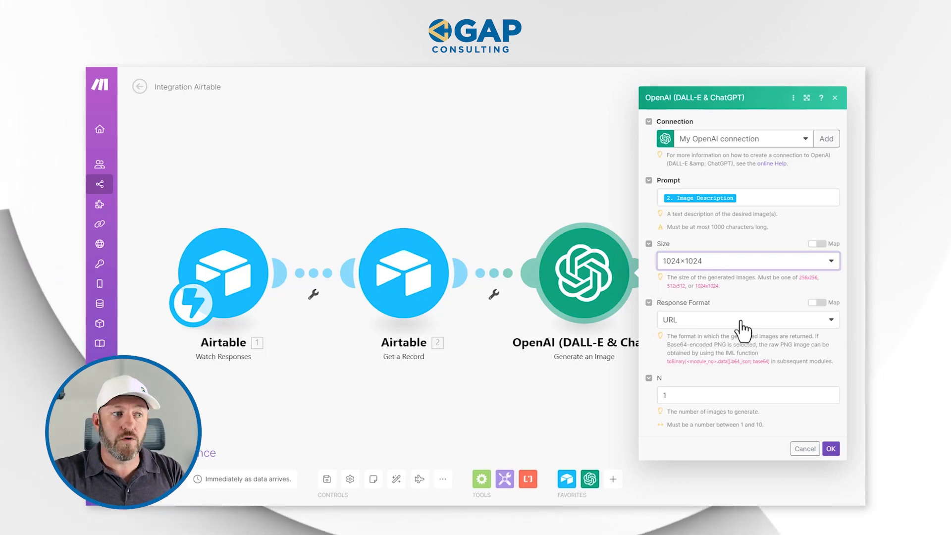
click(735, 397)
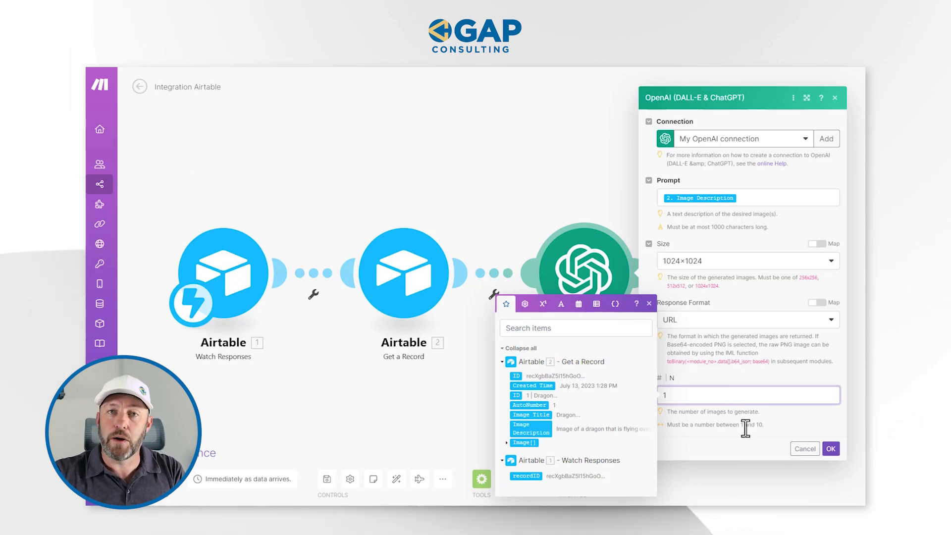
click(831, 449)
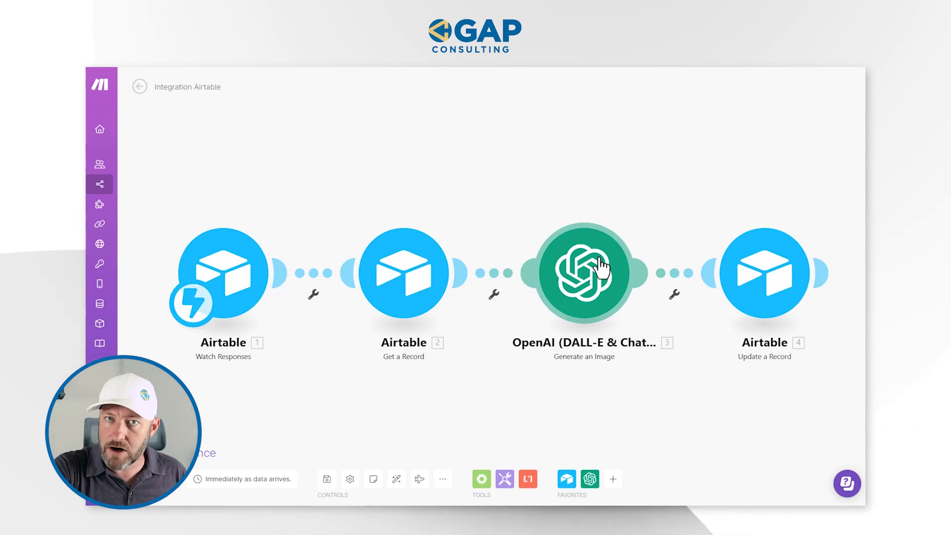
- Open the Airtable Update a Record module and review its base, table, Record ID mapping, and Image fields
click(779, 281)
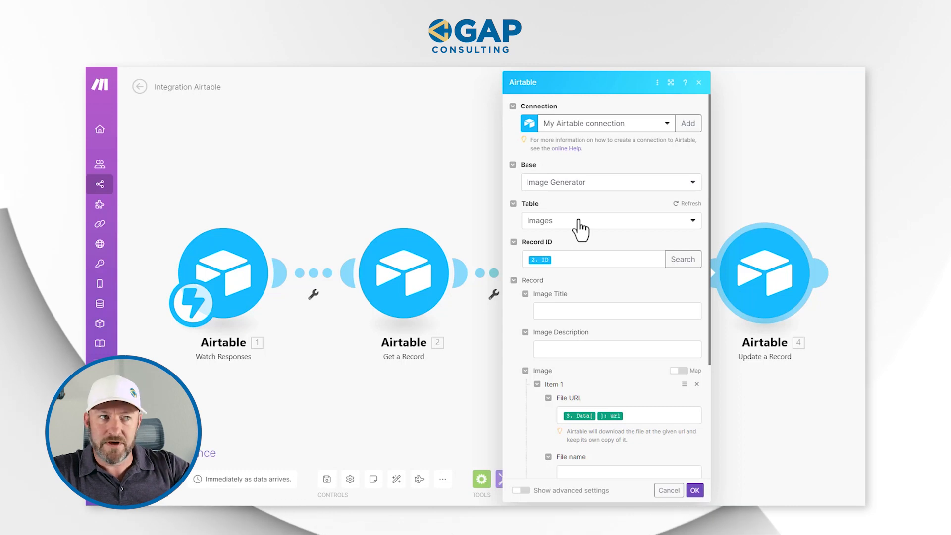
click(577, 260)
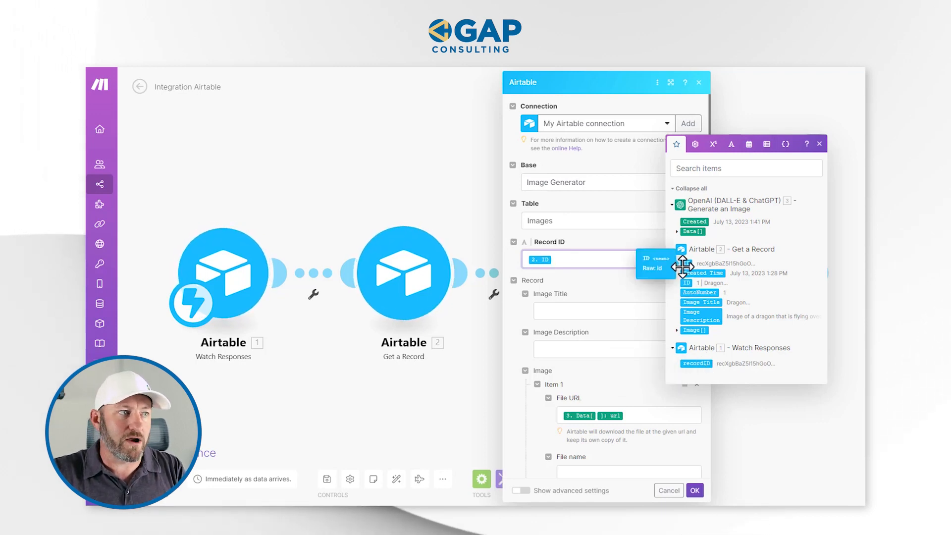
scroll(618, 296, down, 3)
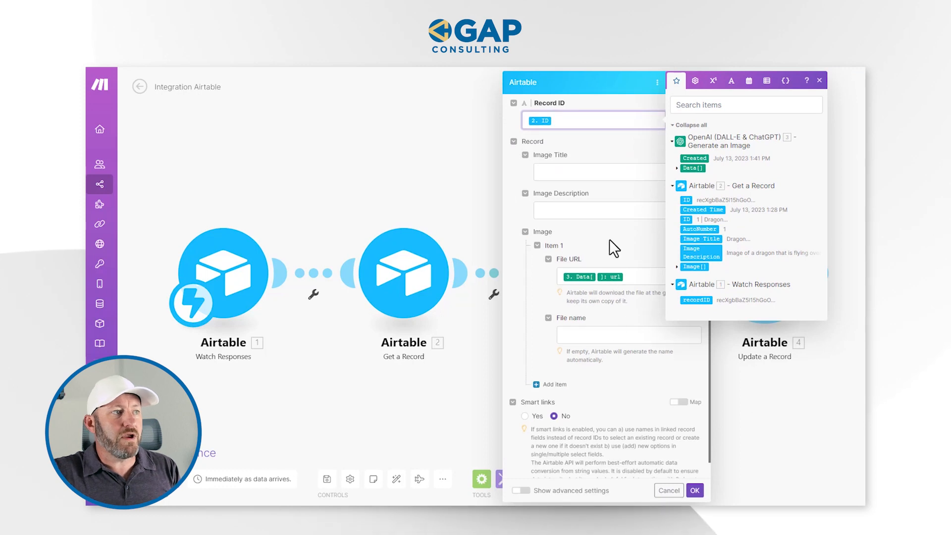
click(582, 261)
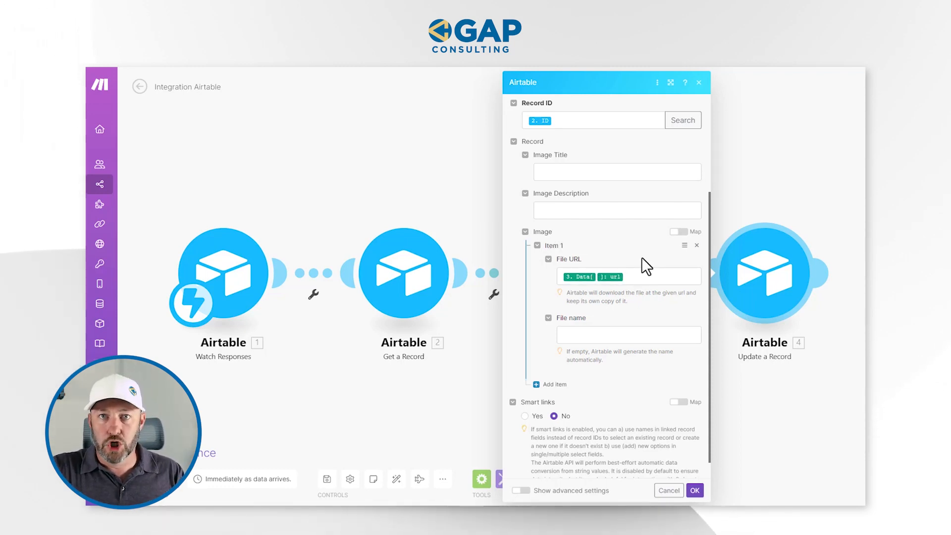
- Add a second OpenAI Data[]: url mapping to the image's File URL, remove it again, and close the module settings
click(645, 278)
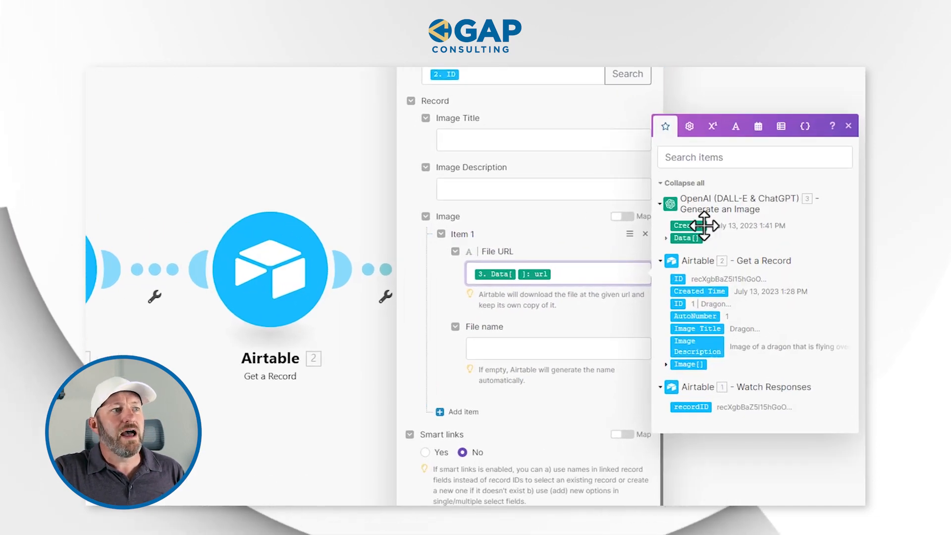
click(666, 239)
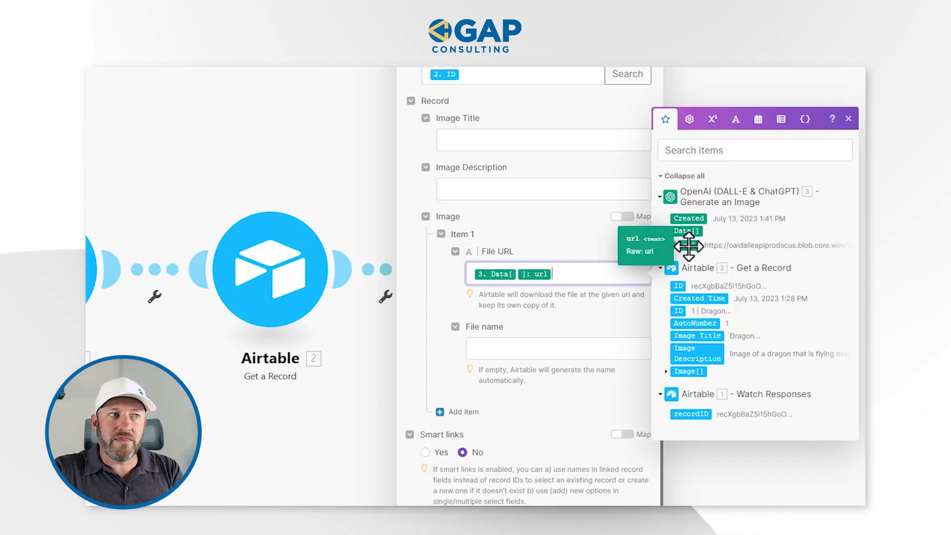
click(688, 245)
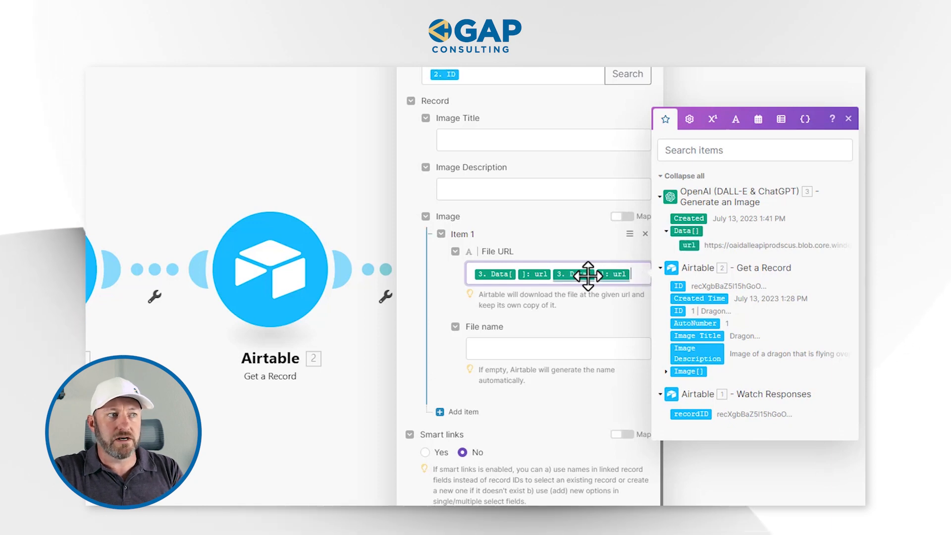
drag(630, 274, 567, 272)
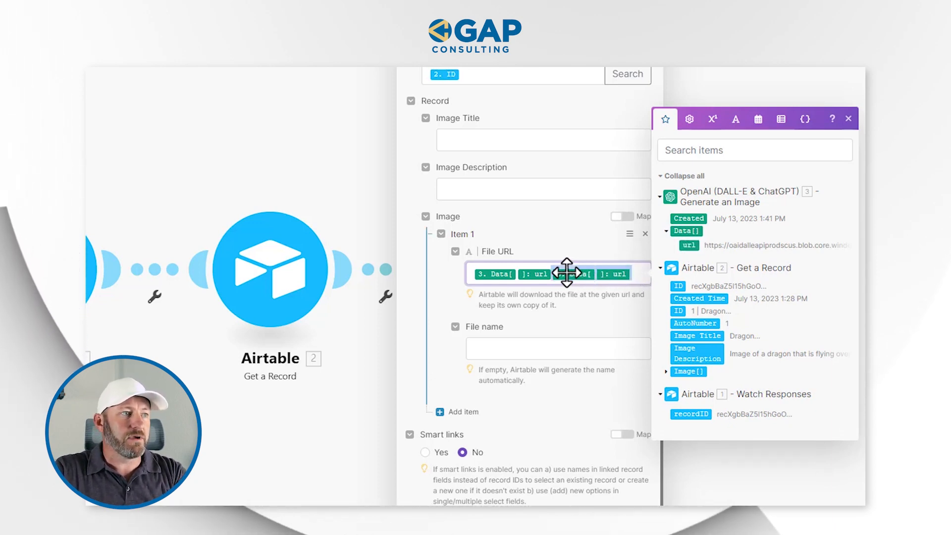
key(BackSpace)
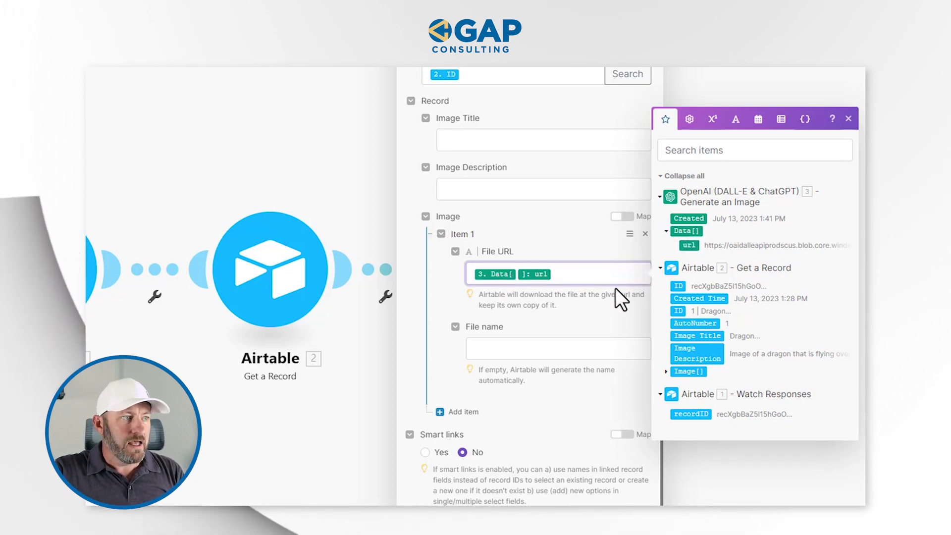
click(590, 321)
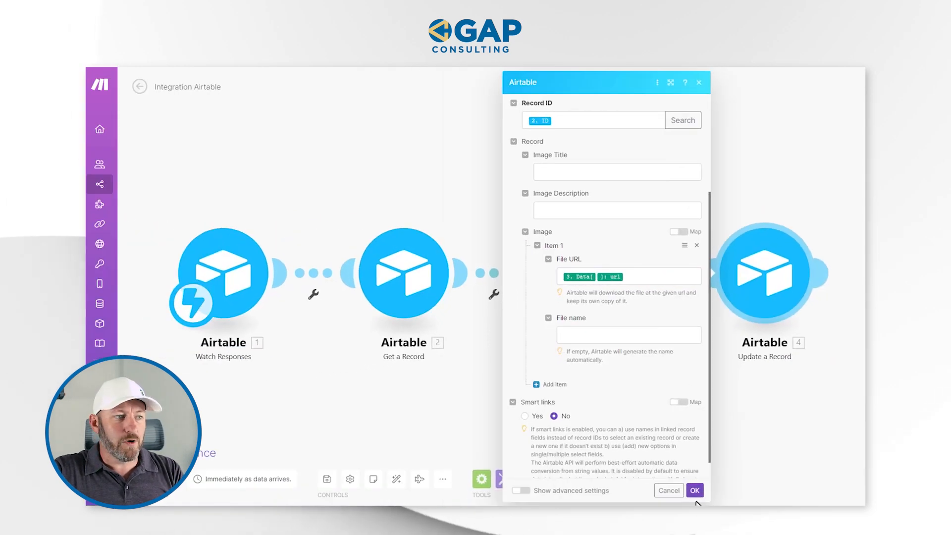
click(694, 491)
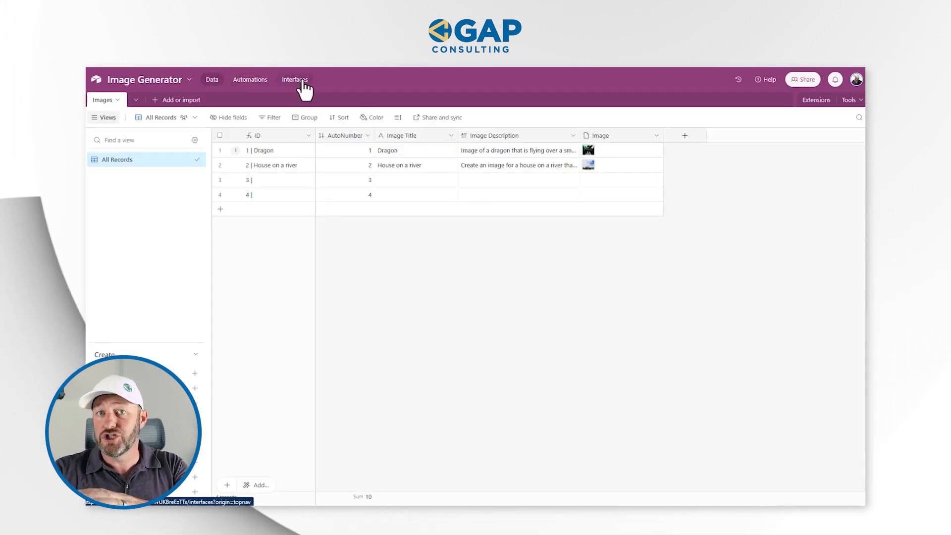
- In Airtable, check that the Create Image with AI automation is on, and open the empty third record in the interface
click(251, 79)
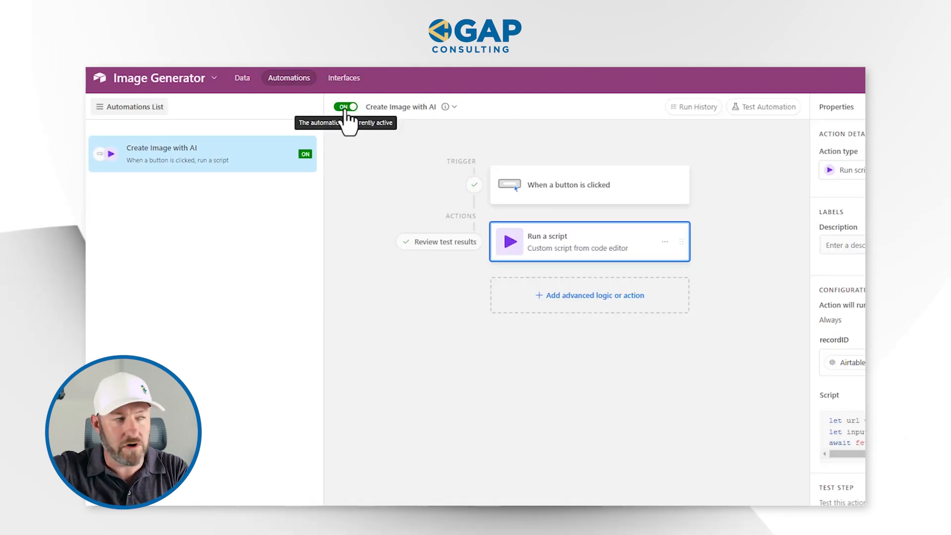
click(343, 80)
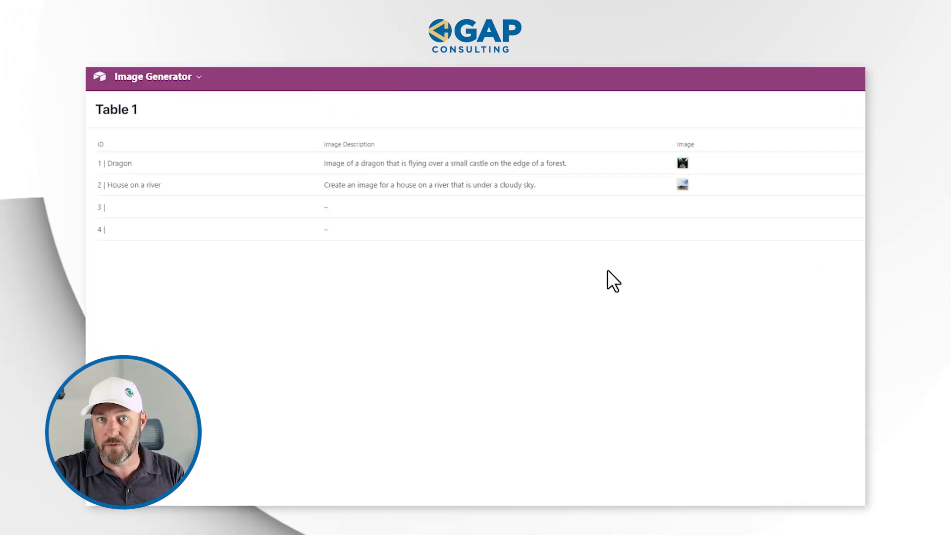
click(350, 209)
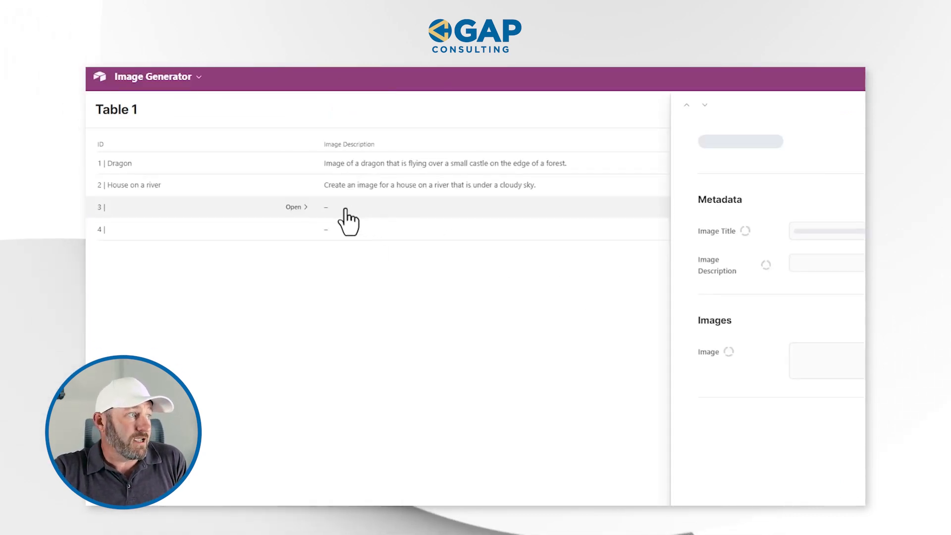
- Title the third record Camera, describe it as "Create a picture of a camera taking photos on the beach", and generate its image
click(641, 230)
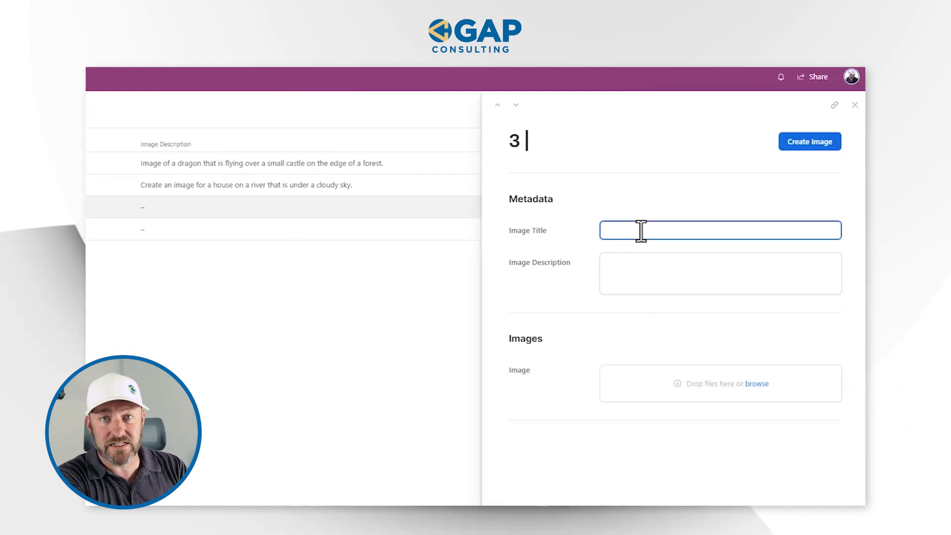
text(Camera)
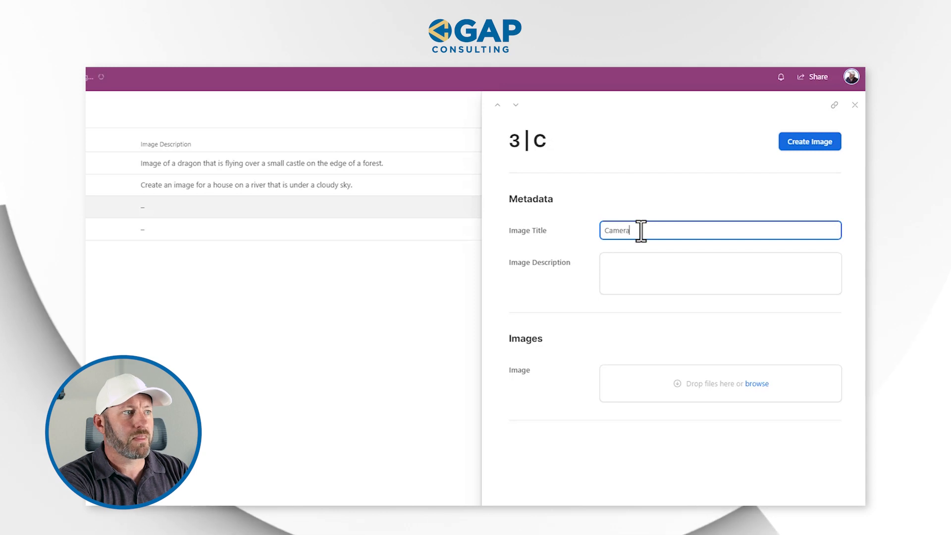
key(Tab)
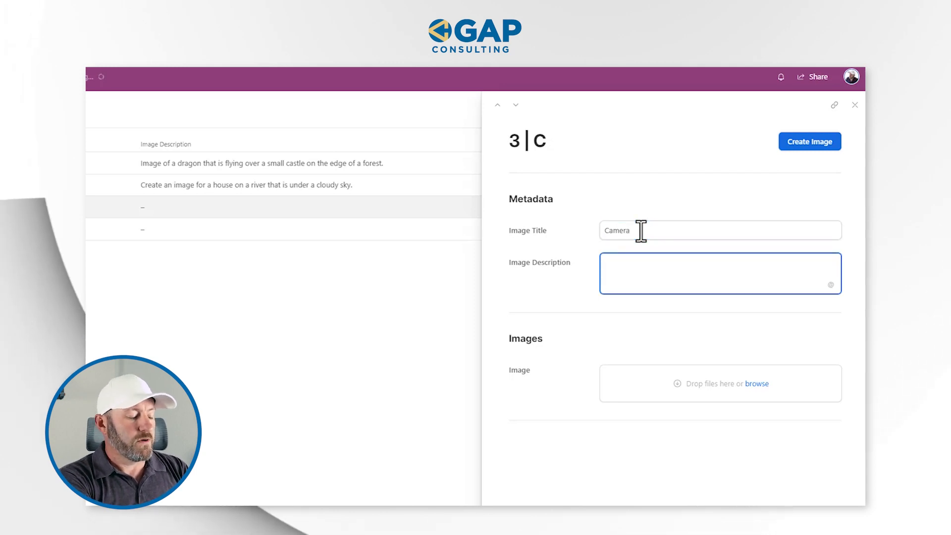
text(Create a pic)
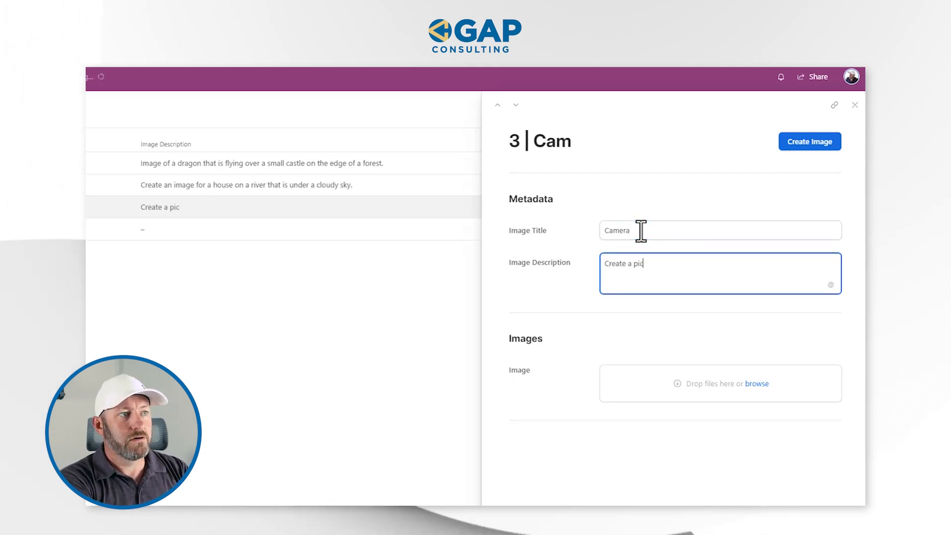
text(ture of a cam)
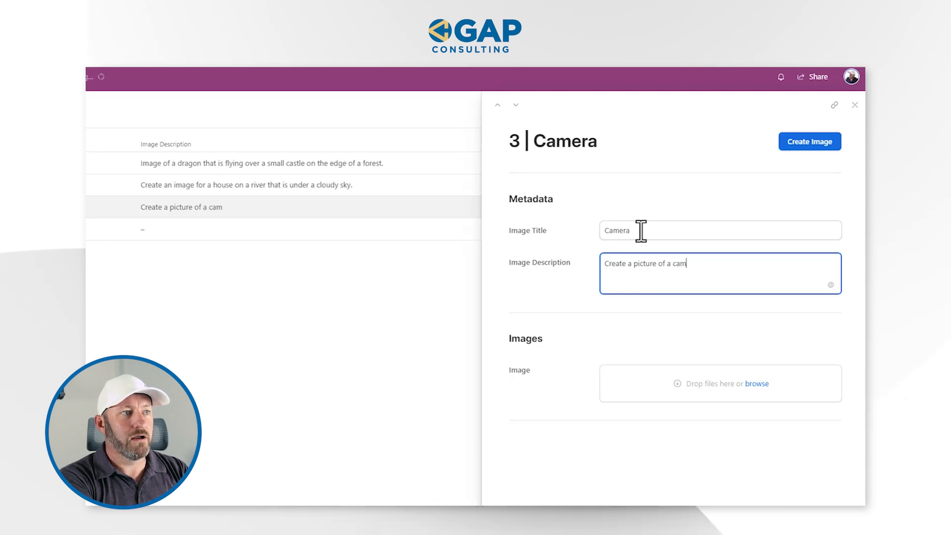
text(era taking photos on the beach)
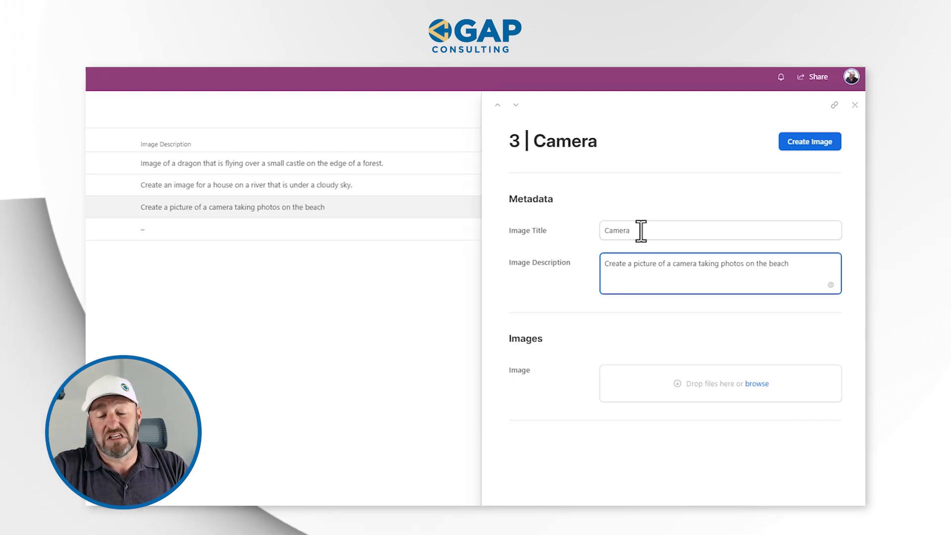
click(809, 142)
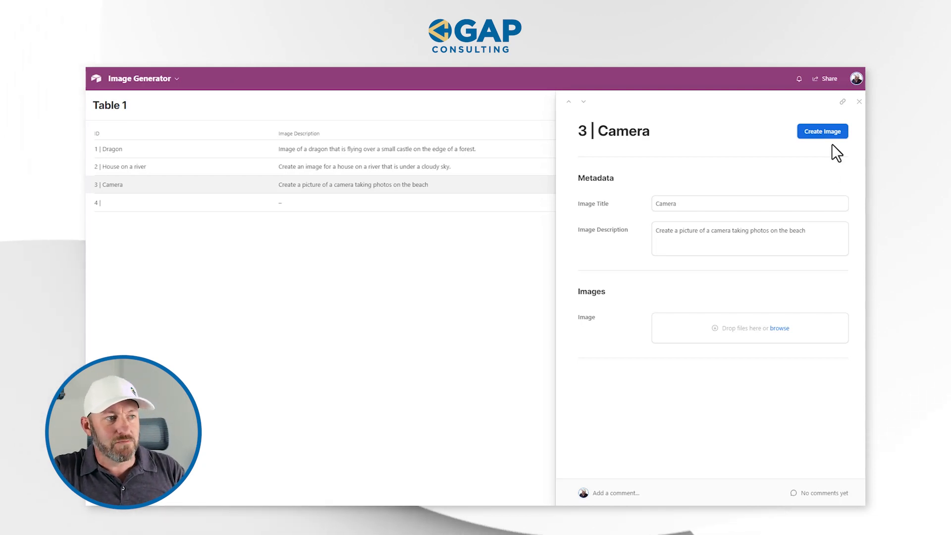
- Post the comment "check out this new image!" on the Camera record and open its generated image in the attachment viewer
click(638, 500)
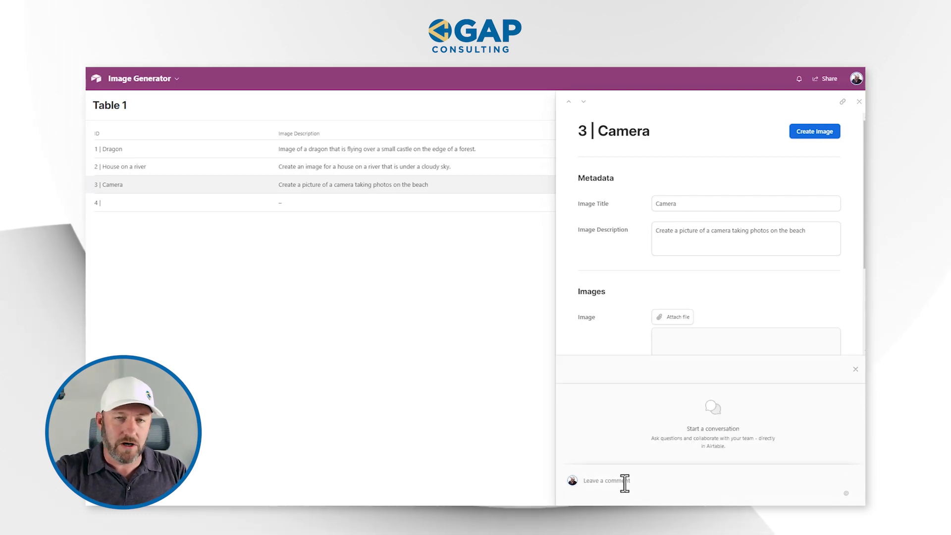
text(check out this new image!)
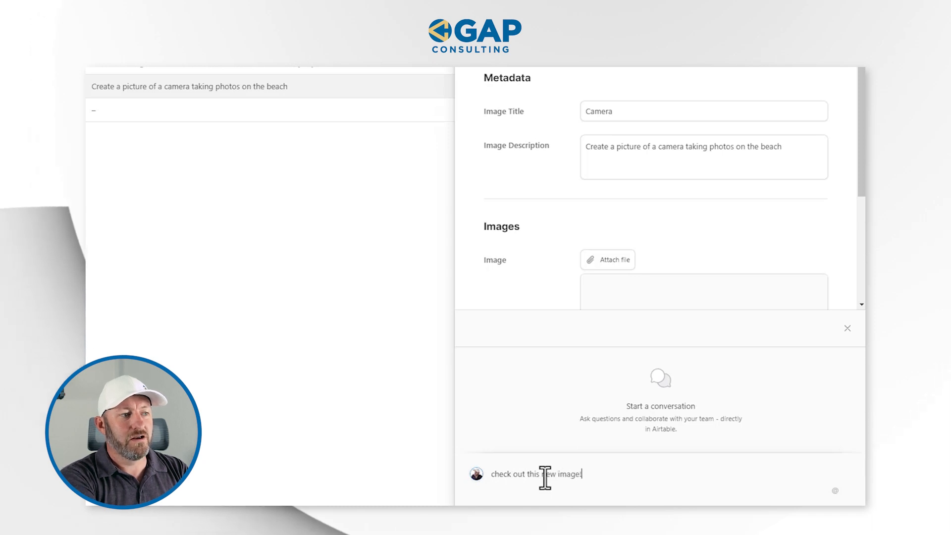
key(Return)
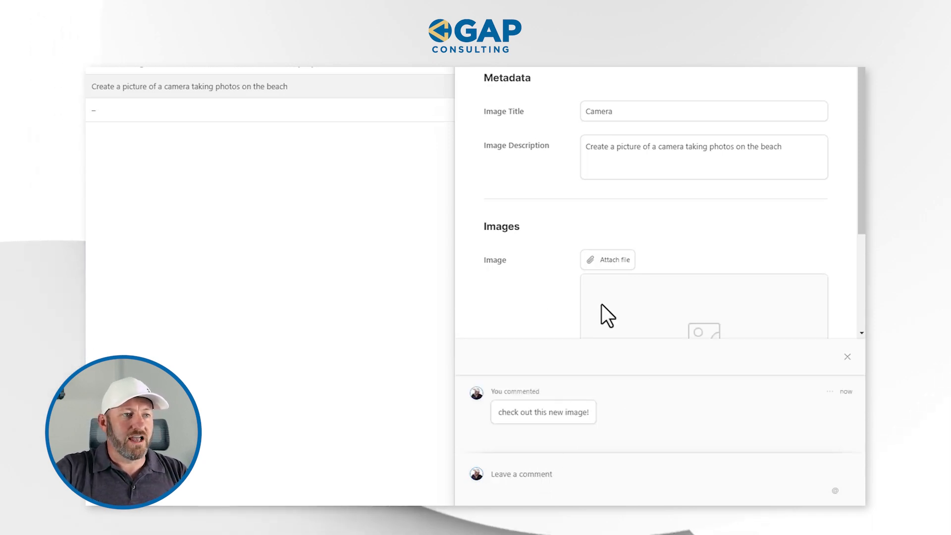
click(847, 357)
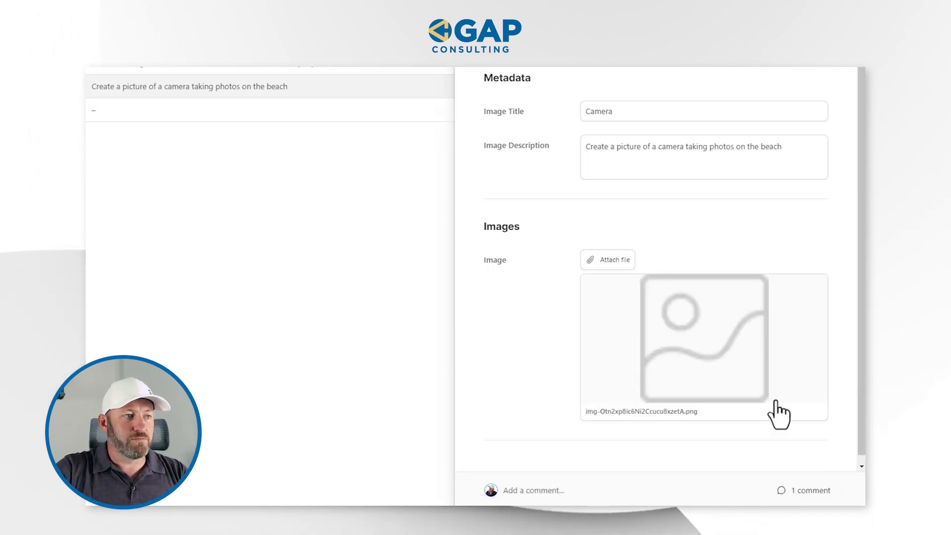
click(705, 353)
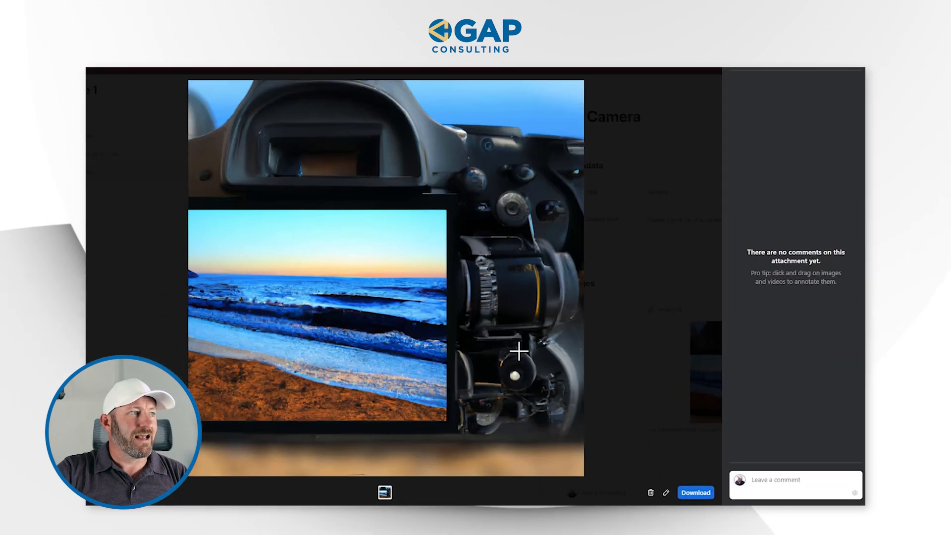